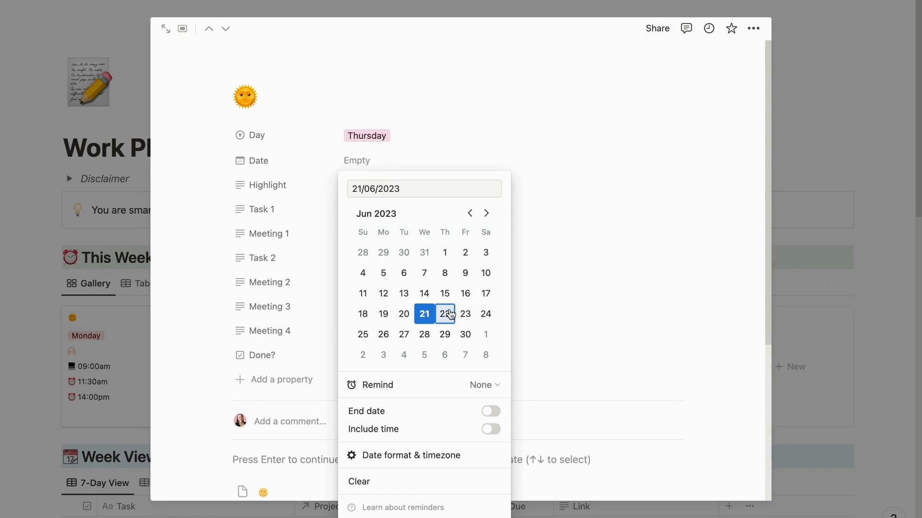
- Set the Thursday card's date to 22/06/2023 and close the card
left_click(532, 135)
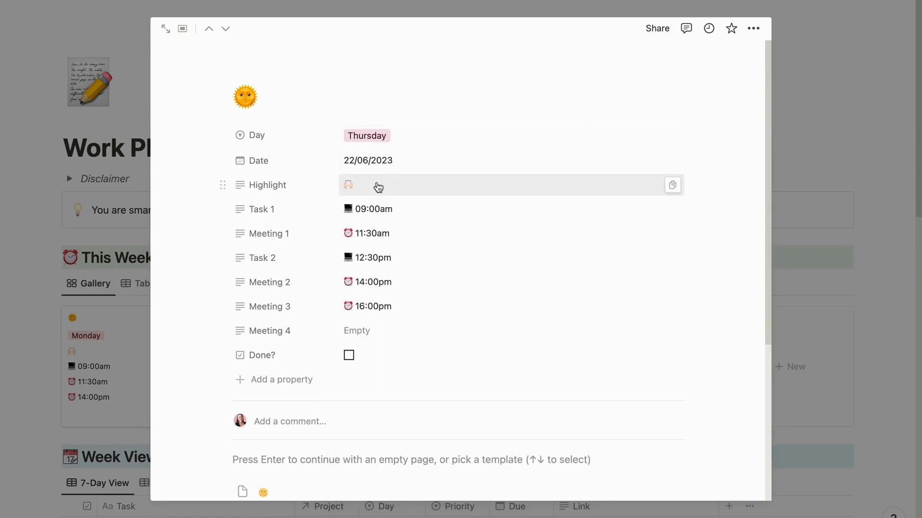
scroll(392, 365, "down", 4)
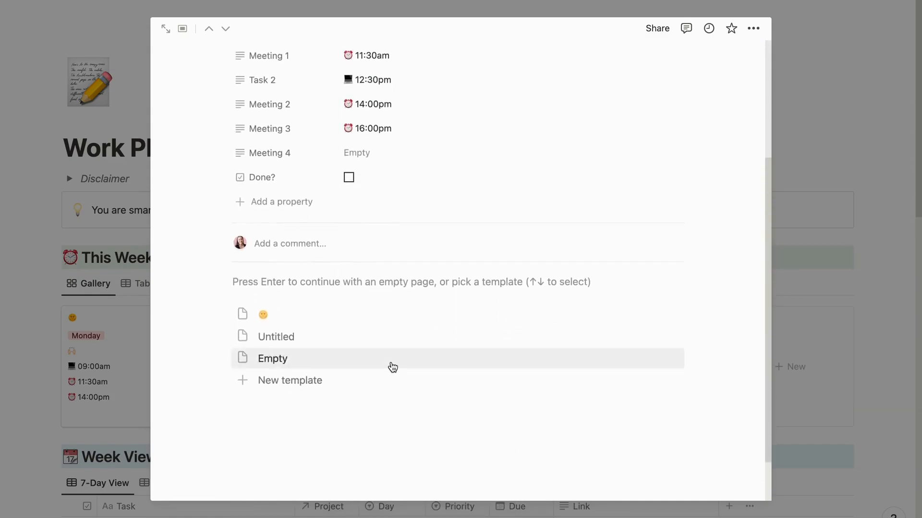
scroll(392, 366, "up", 4)
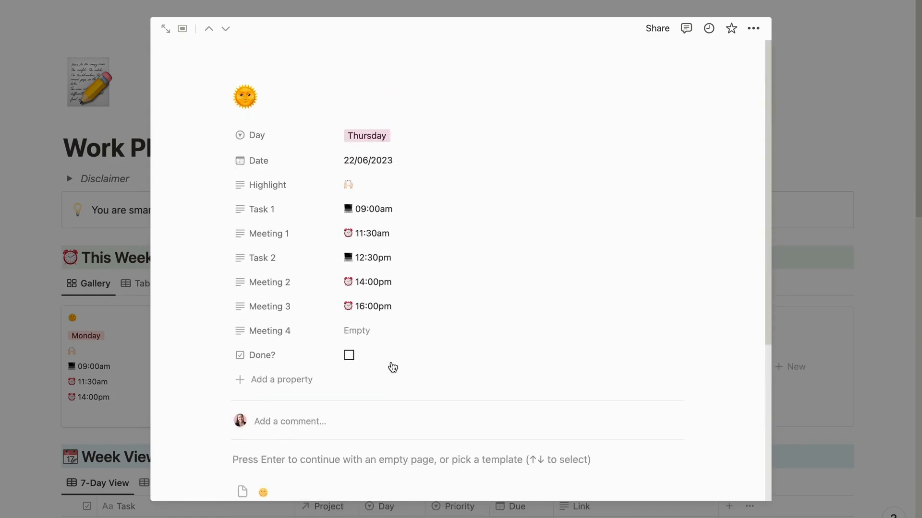
left_click(848, 395)
- Open the Friday card in This Week and rename its Meeting 4 property as Task 4
left_click(663, 342)
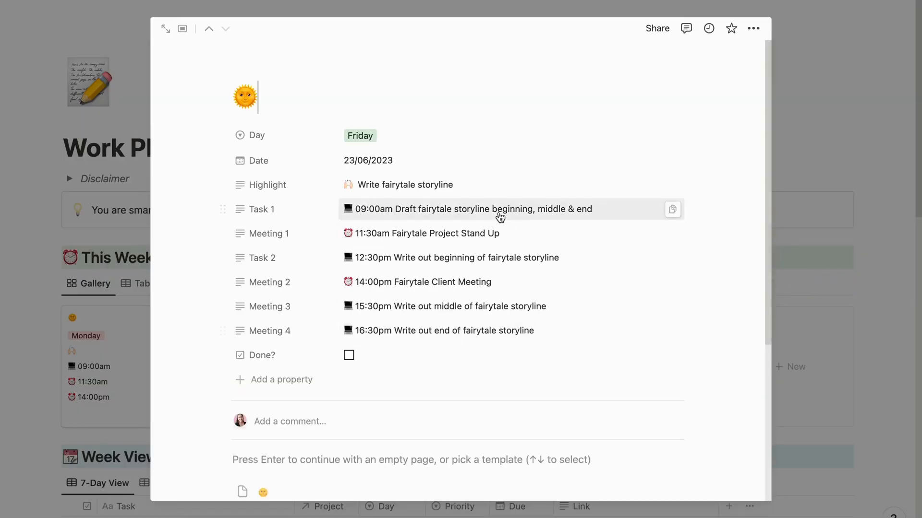
left_click(480, 188)
left_click(468, 215)
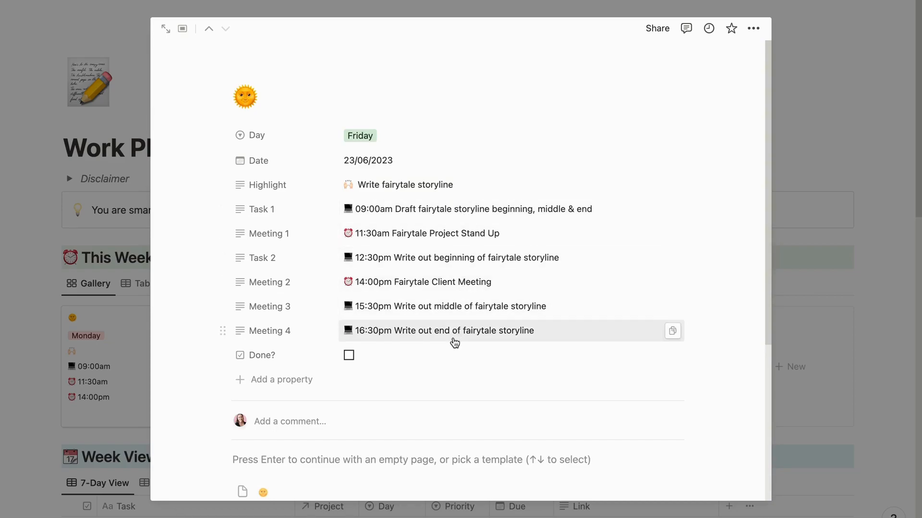
left_click(294, 331)
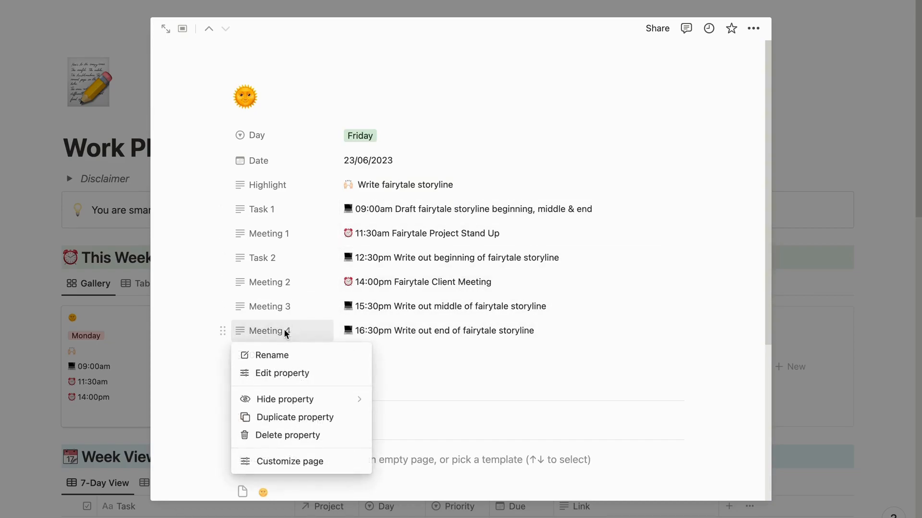
left_click(272, 353)
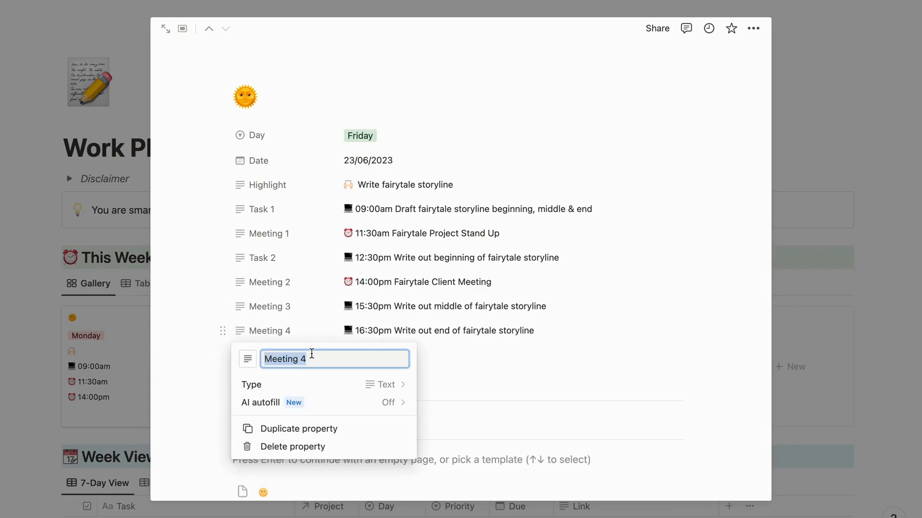
type("Ta")
key("Return")
- Rename the Friday card's Meeting 3 property as Task 3
left_click(278, 307)
left_click(278, 330)
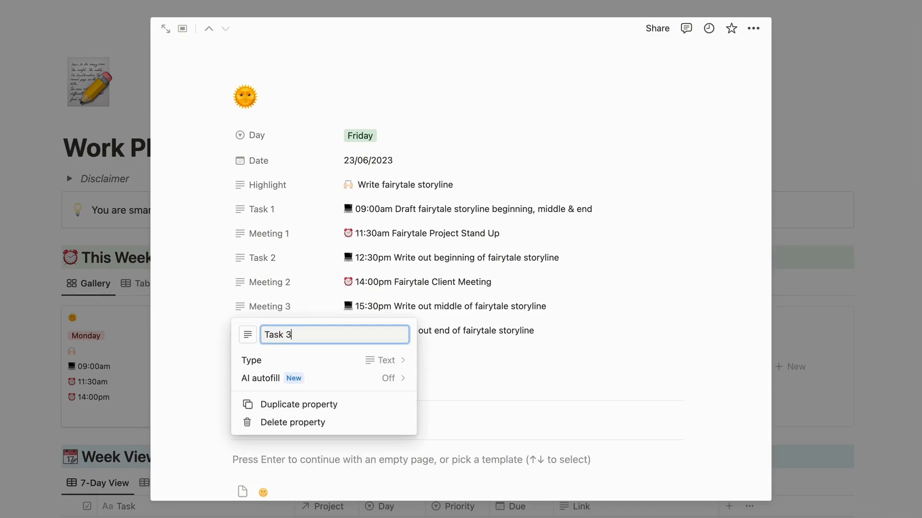
key("Return")
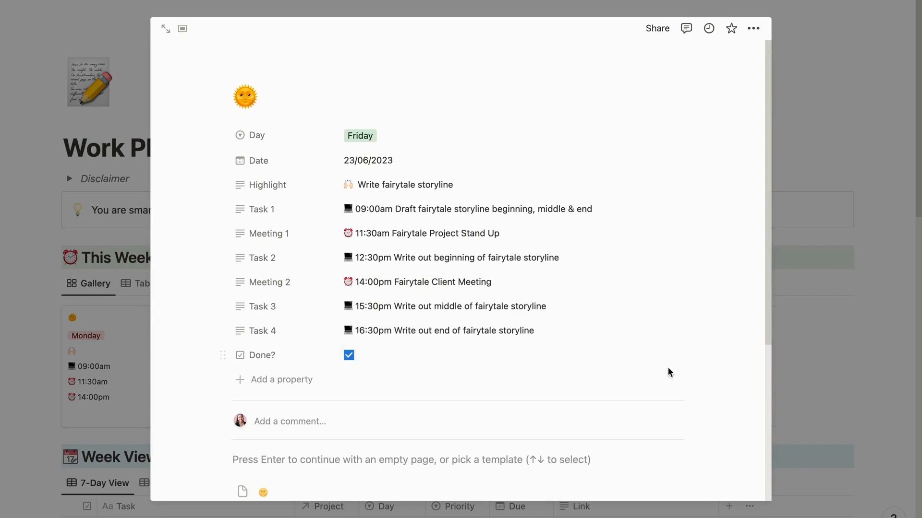
- Mark the Friday and Thursday cards as done and close them
left_click(822, 332)
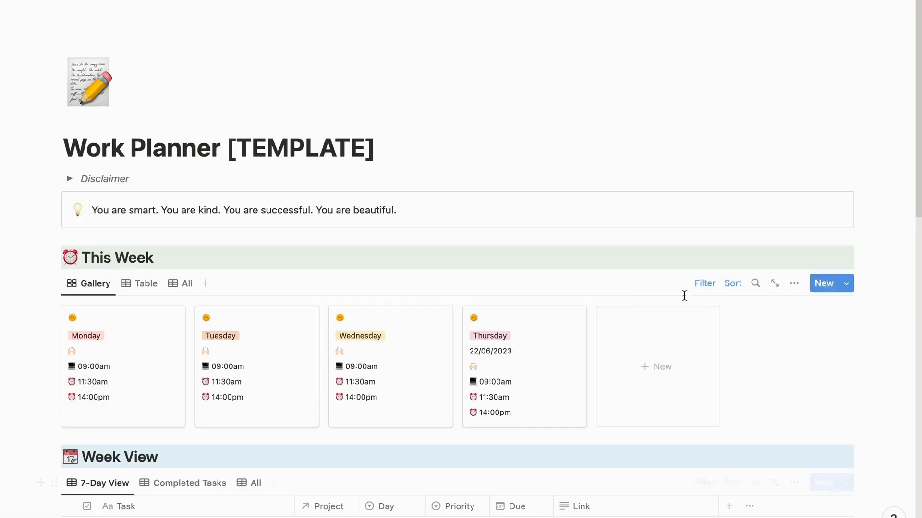
left_click(561, 354)
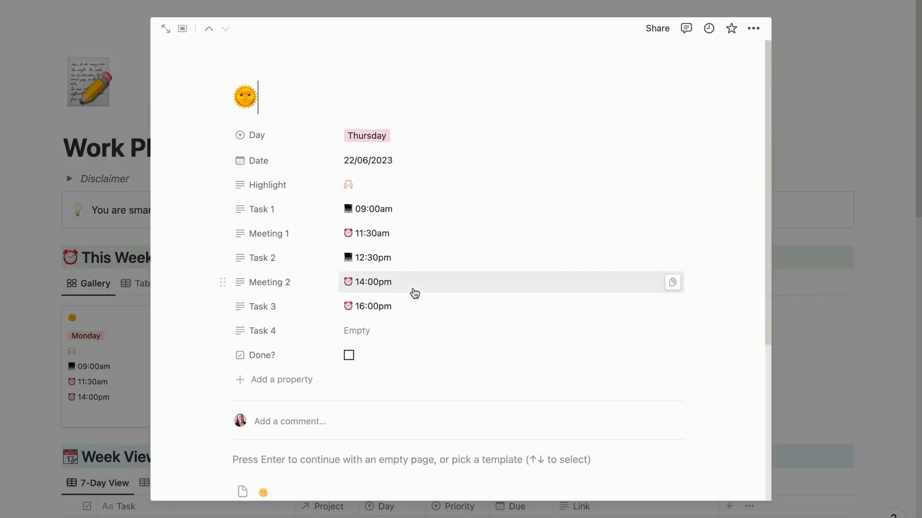
left_click(349, 355)
left_click(775, 333)
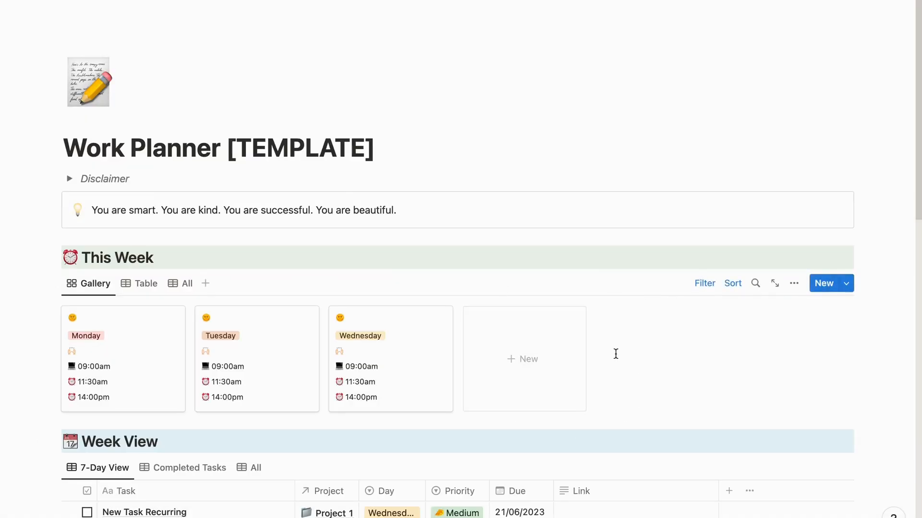
- Examine all entries of This Week, including completed days, and return to the gallery view
scroll(616, 354, "down", 5)
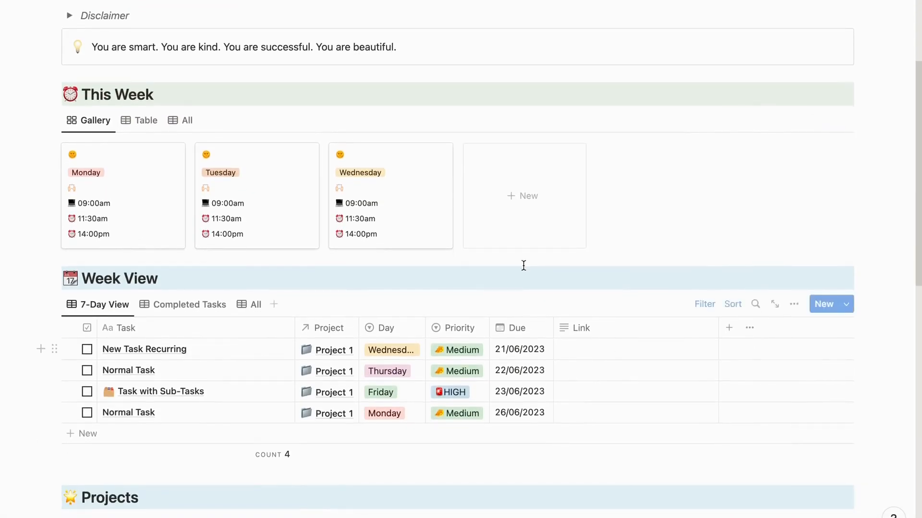
left_click(183, 122)
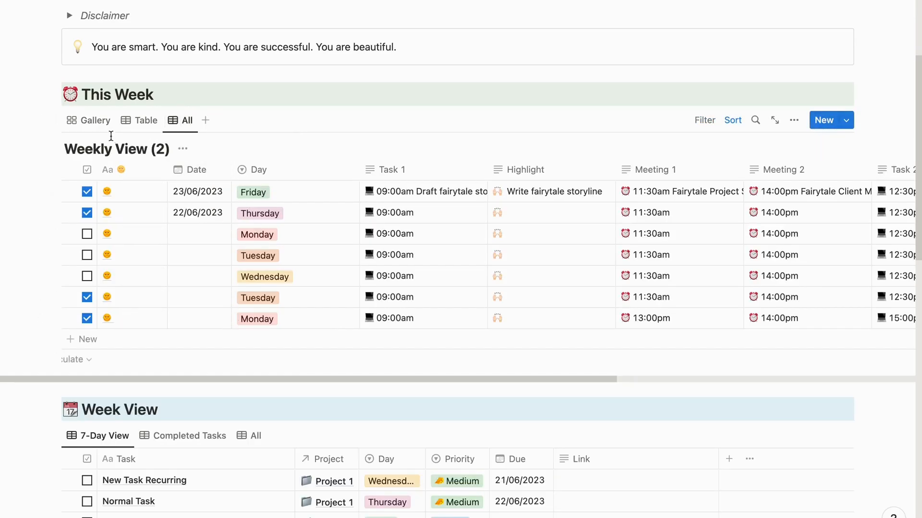
left_click(91, 120)
- Add a task named "Task not linked to project" to the Week View's 7-day list
scroll(315, 204, "down", 4)
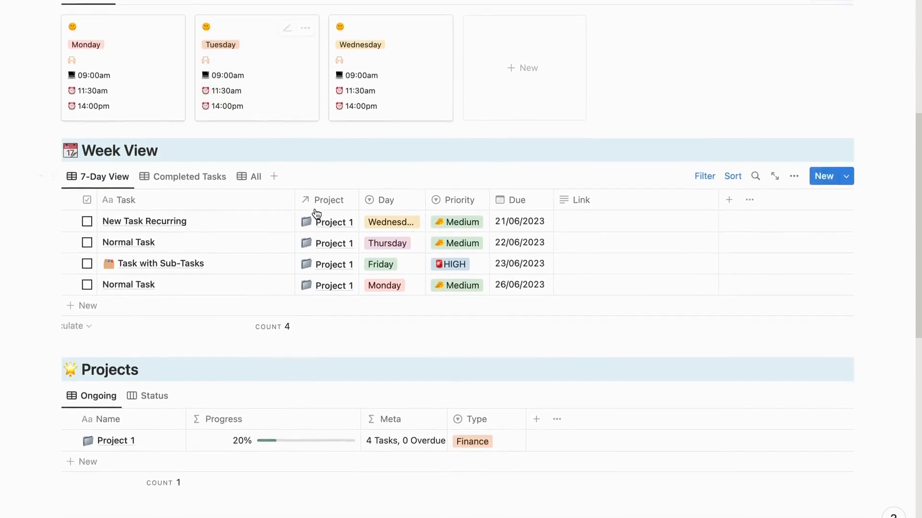
scroll(315, 221, "down", 2)
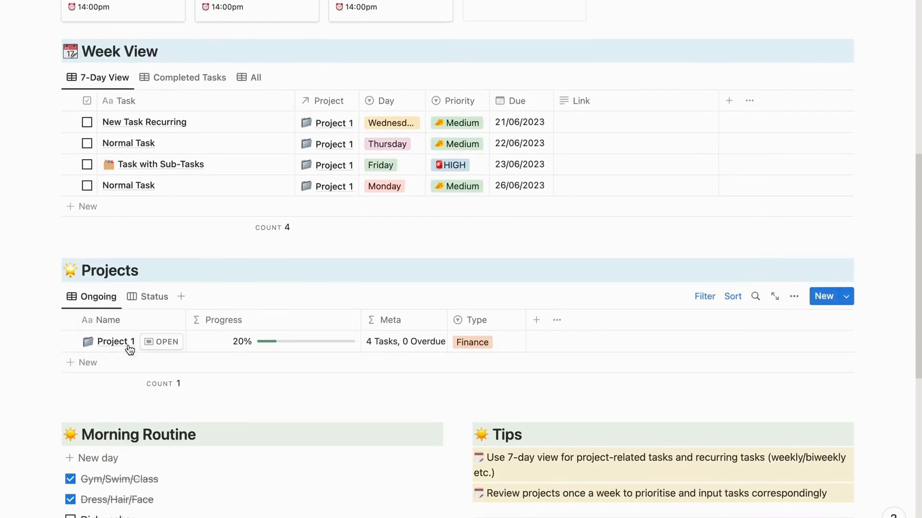
left_click(91, 206)
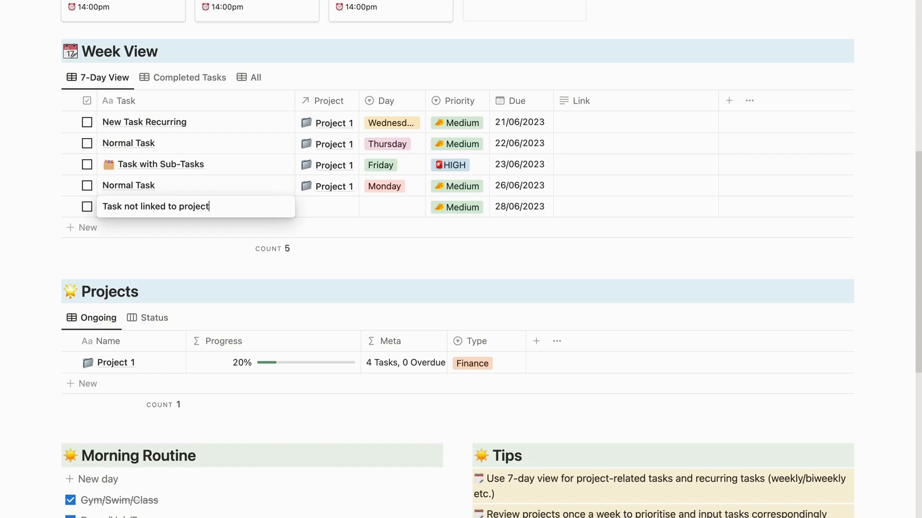
key("Escape")
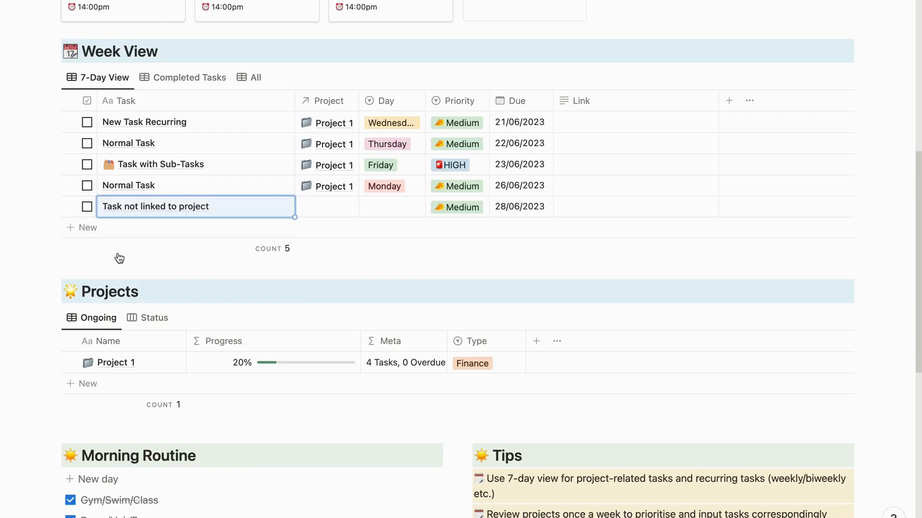
- Link the new task to Project 1 and rename it as "Task now linked to Project 1"
left_click(325, 210)
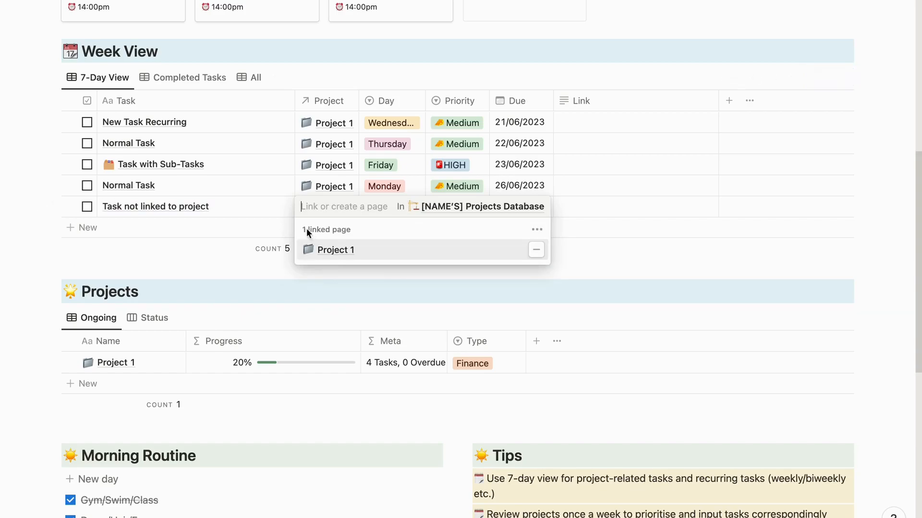
key("Escape")
left_click(244, 205)
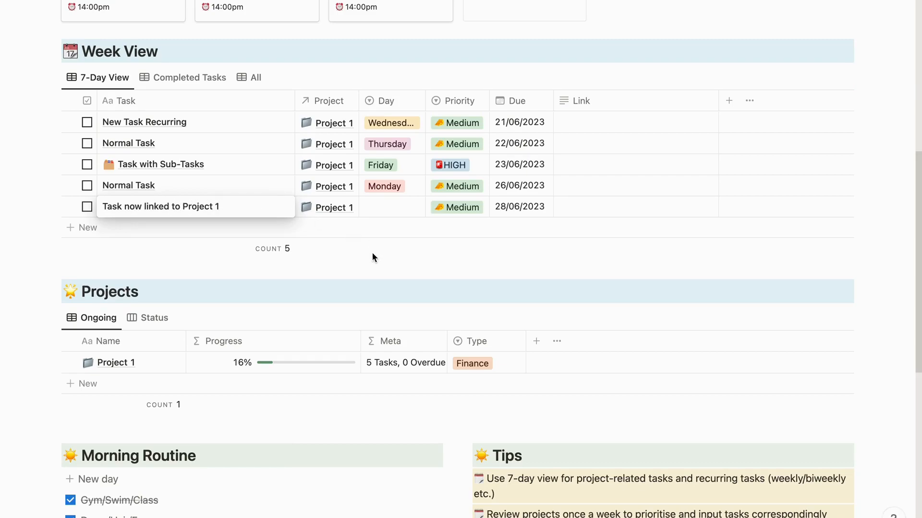
key("Escape")
- Assign "Task now linked to Project 1" to Tuesday with a due date of 27/06/2023
left_click(397, 207)
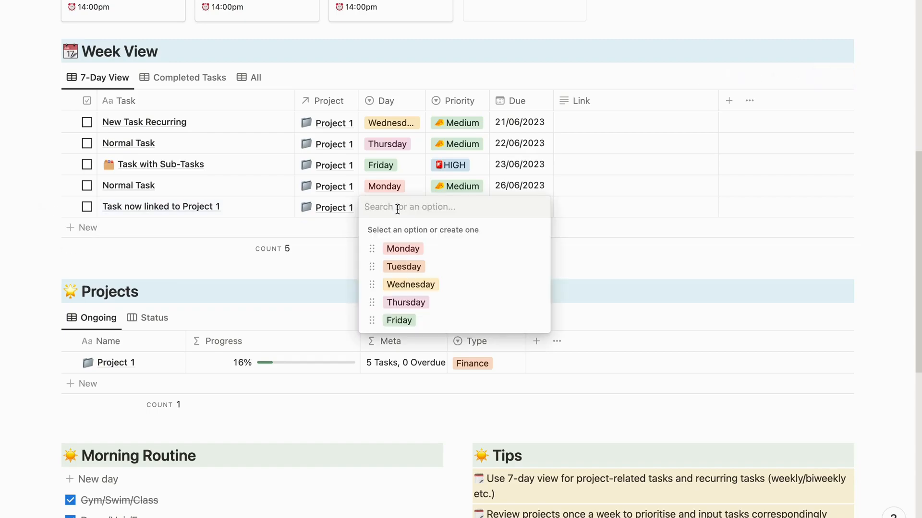
left_click(403, 267)
left_click(537, 211)
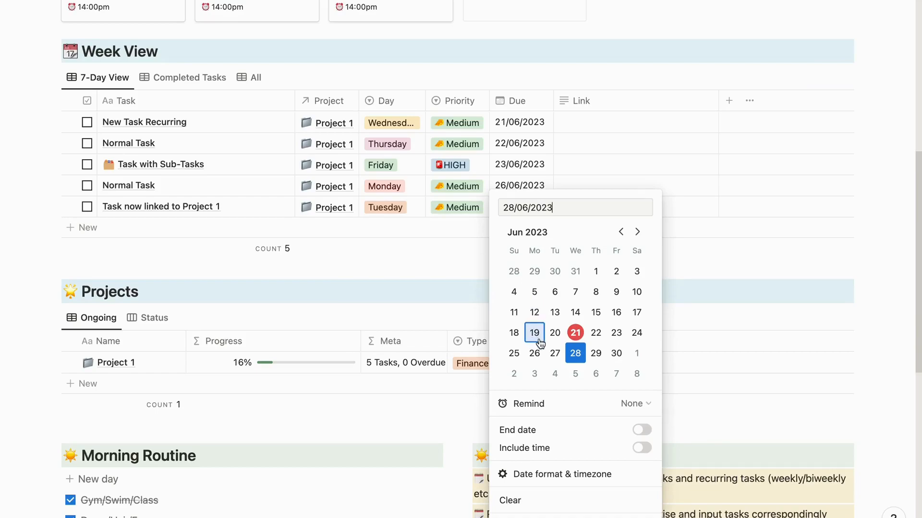
left_click(559, 357)
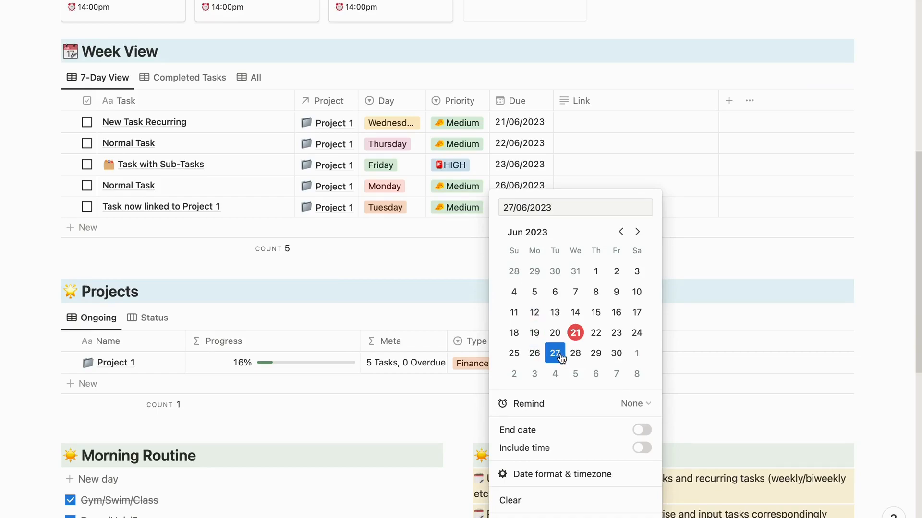
left_click(468, 278)
- Set the priority of "Task now linked to Project 1" to HIGH
left_click(461, 211)
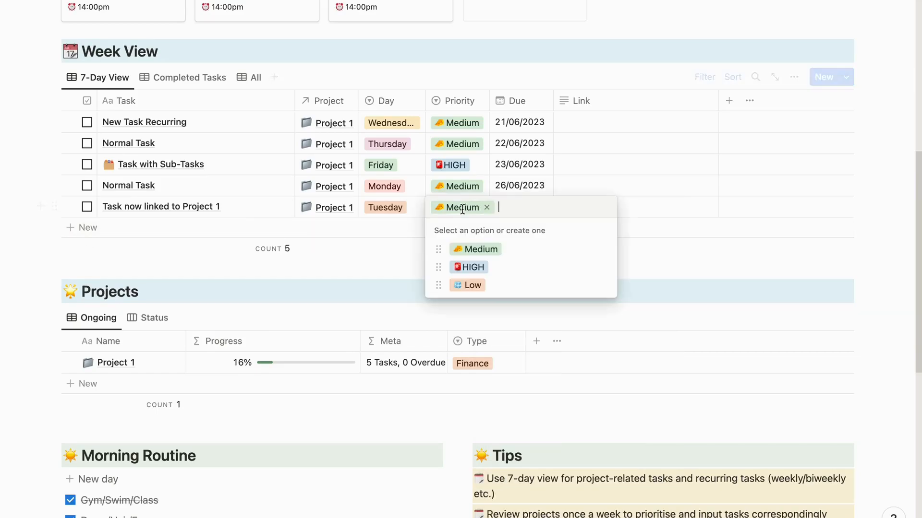
left_click(465, 269)
left_click(410, 255)
left_click(474, 264)
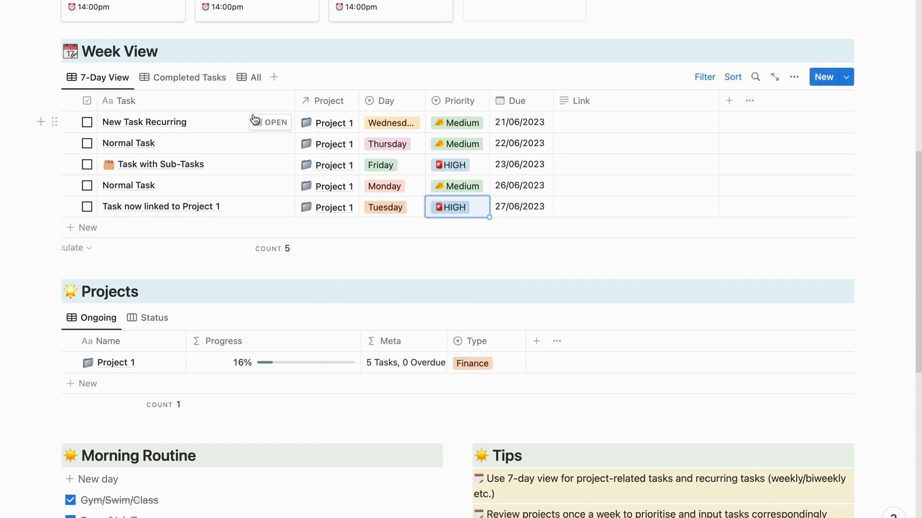
- Examine the recurrence and other properties of New Task Recurring and of the Normal Task due Thursday
left_click(263, 122)
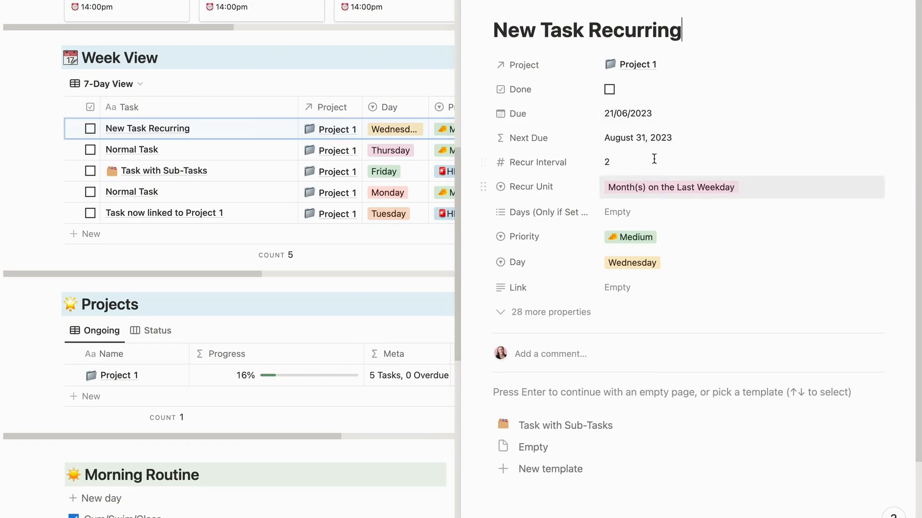
left_click(284, 151)
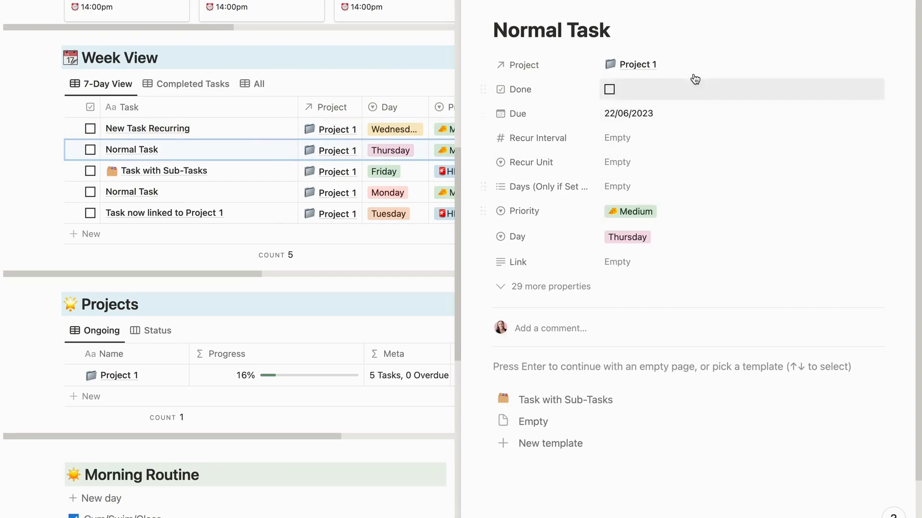
- Open Task with Sub-Tasks and add a "Write fairytale 2 storyline" sub-task under To Do on its board
left_click(274, 173)
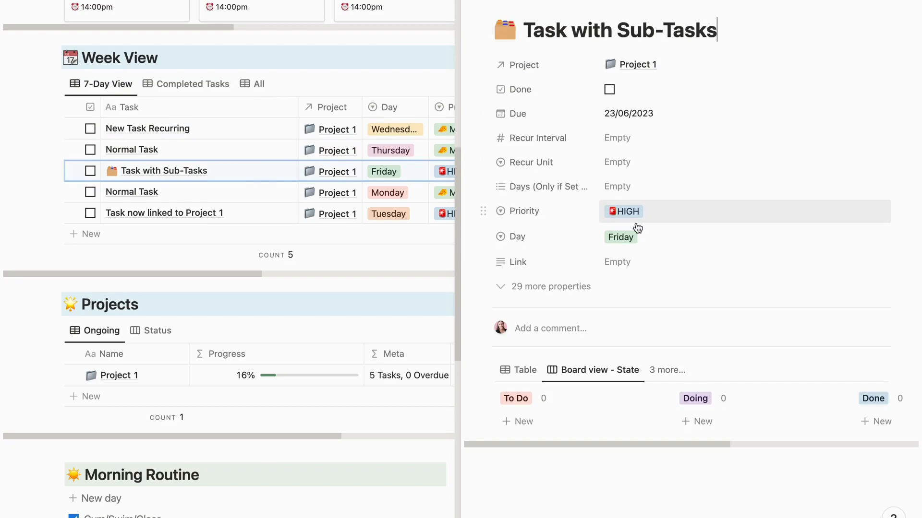
left_click(524, 421)
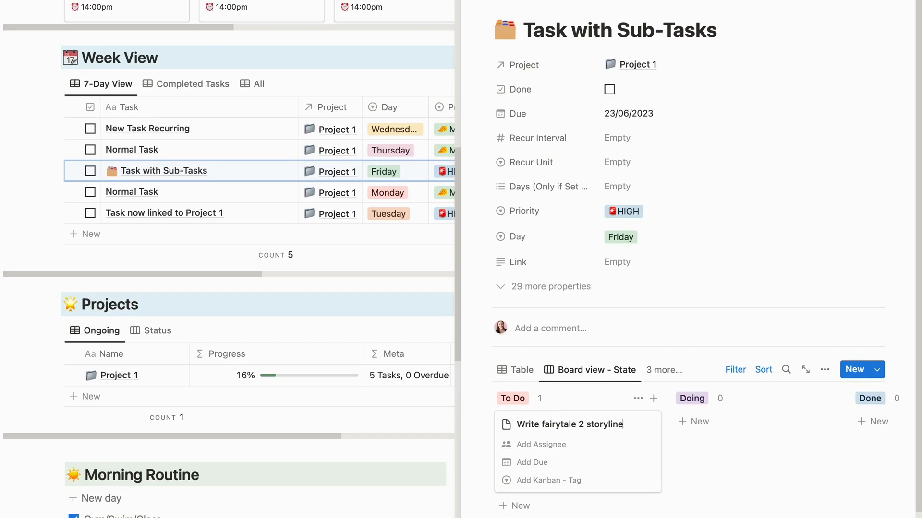
key("Escape")
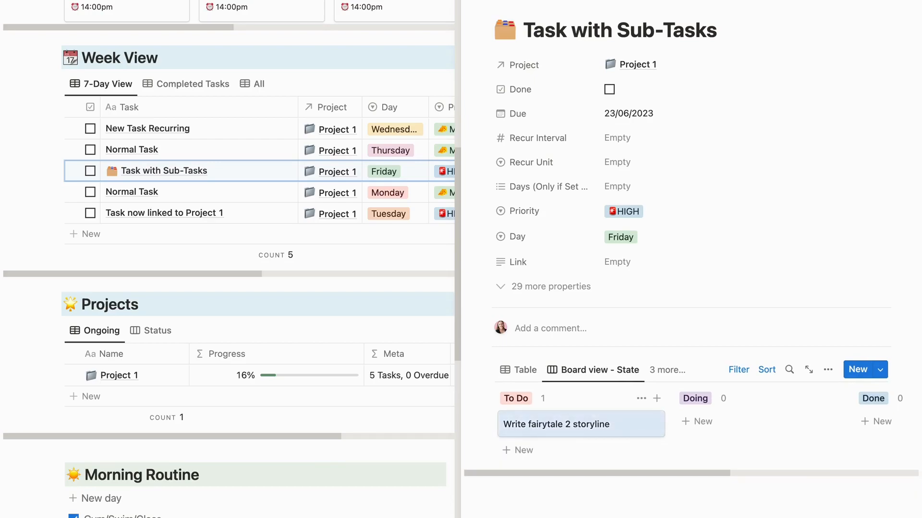
- Set the due date of the "Write fairytale 2 storyline" sub-task to 22/06/2023
left_click(592, 431)
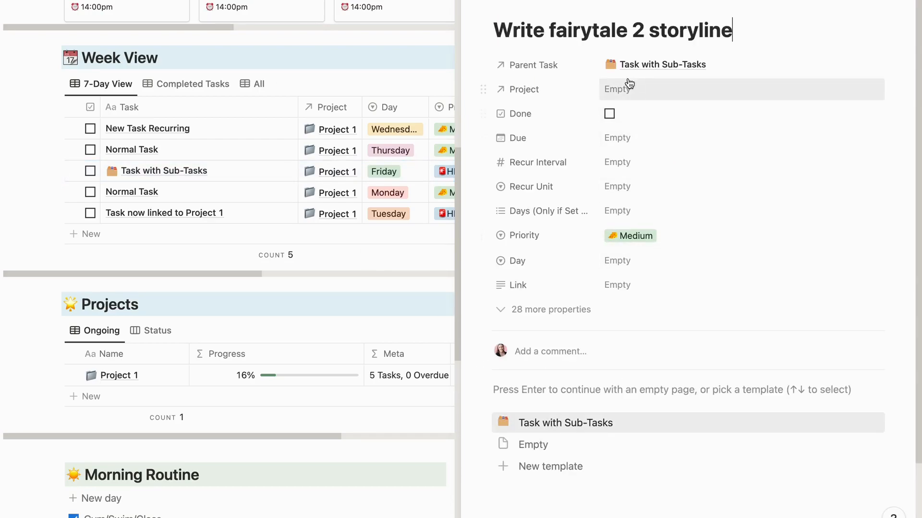
left_click(617, 138)
left_click(705, 290)
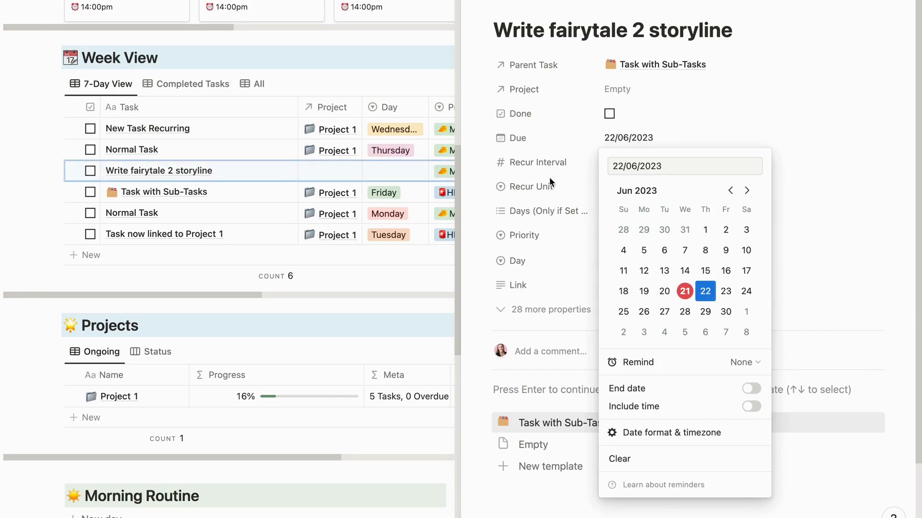
left_click(814, 229)
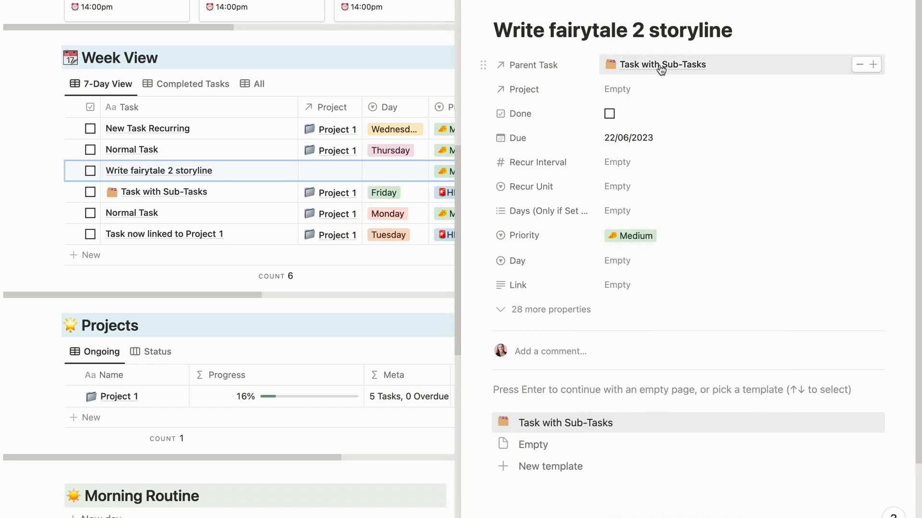
- Check the sub-task on its parent task's board, and close the task details to review the Week View
left_click(631, 67)
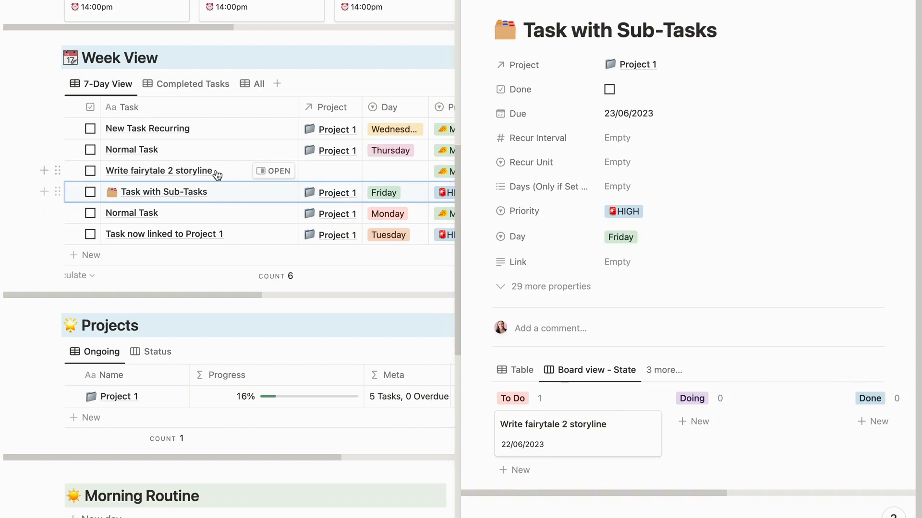
left_click(19, 236)
scroll(218, 250, "down", 2)
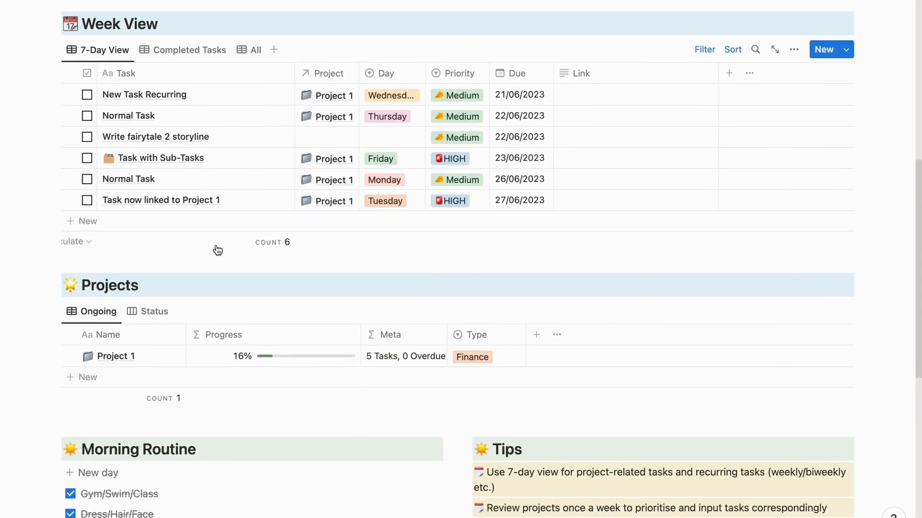
- Rename Project 1 in the Projects table as "Project Fairytale" and set its type to Marketing
scroll(276, 255, "down", 2)
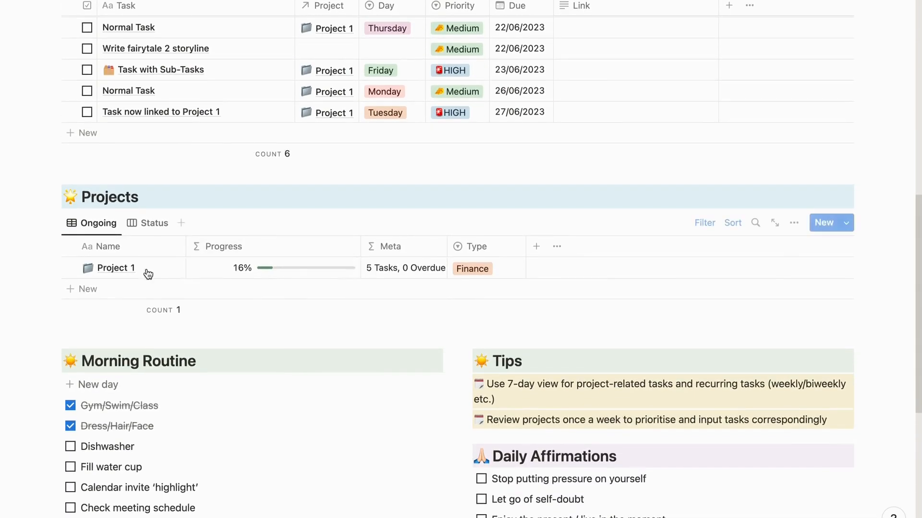
left_click(130, 268)
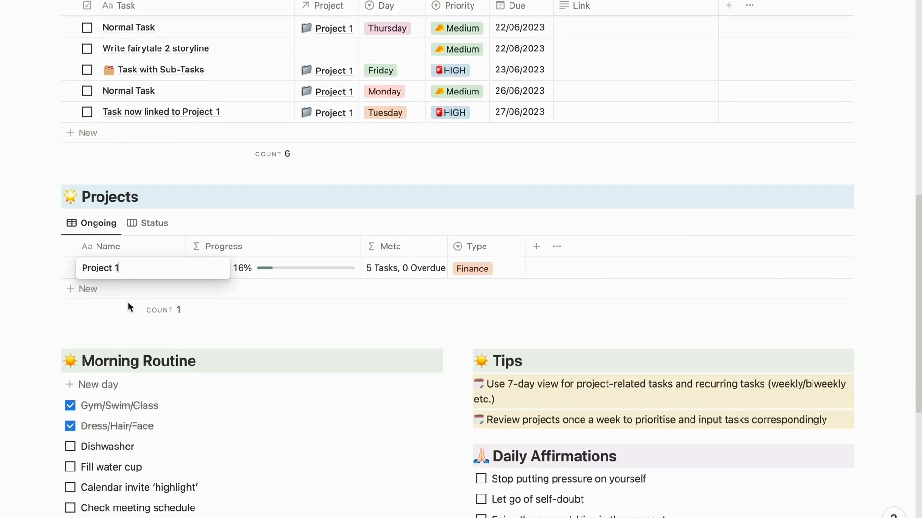
key("BackSpace")
type("Fairytale")
key("Return")
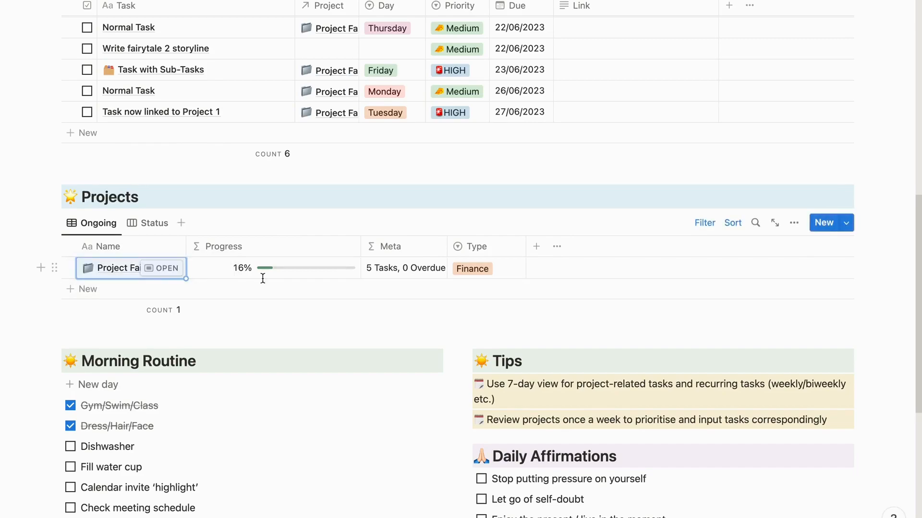
left_click(477, 277)
left_click(486, 326)
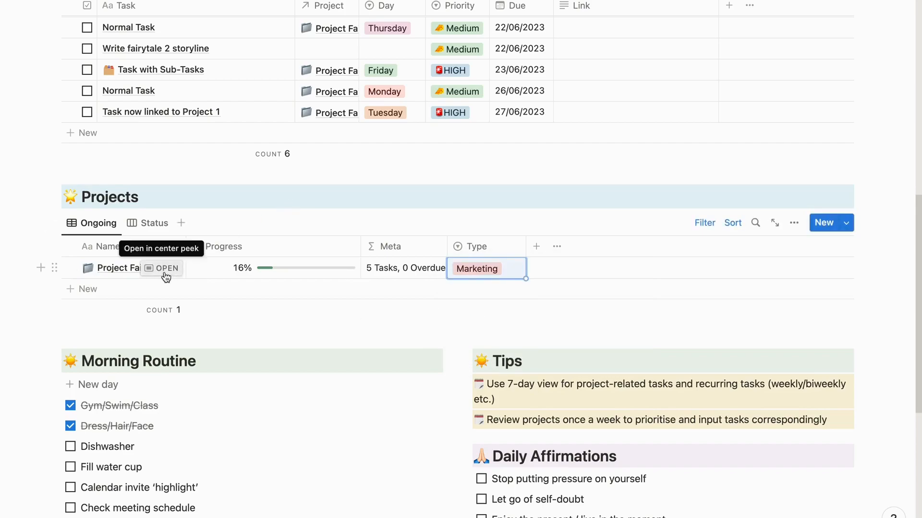
- Open Project Fairytale, examine its overview, note and task board, and close the project page
left_click(166, 272)
scroll(493, 237, "down", 5)
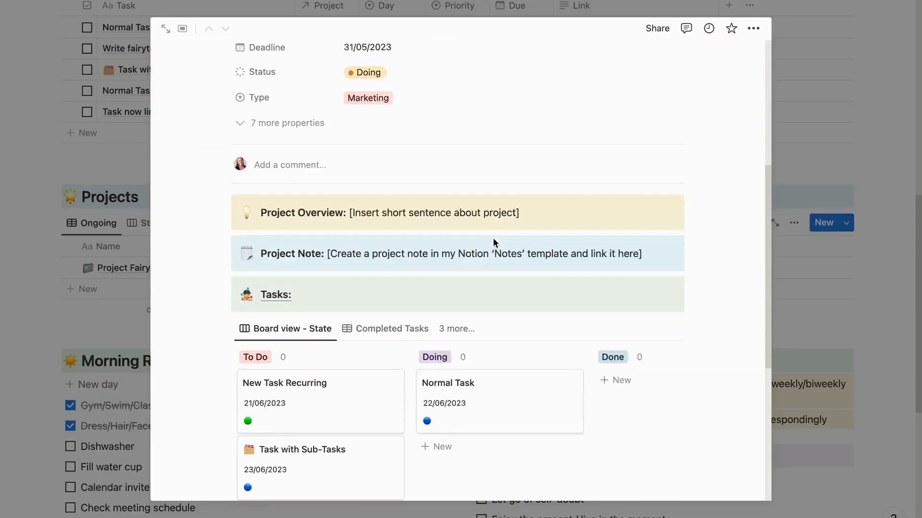
scroll(492, 238, "down", 4)
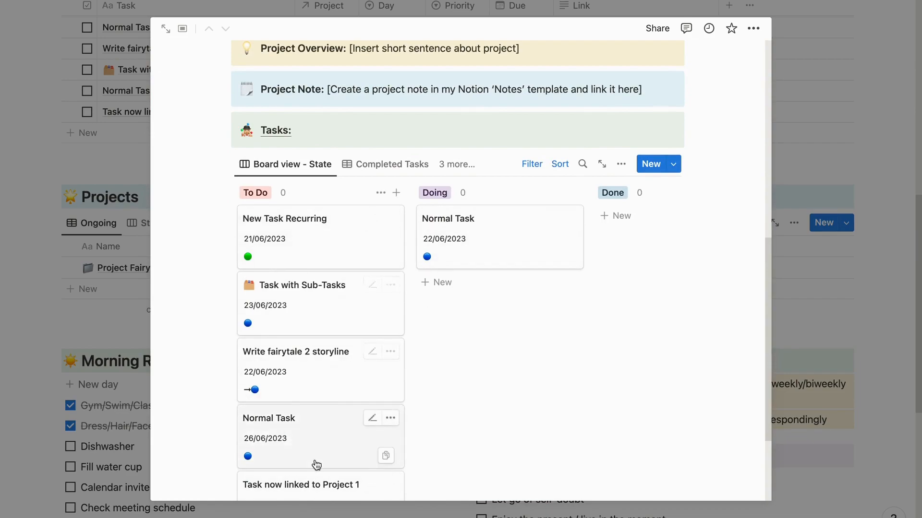
scroll(316, 466, "down", 3)
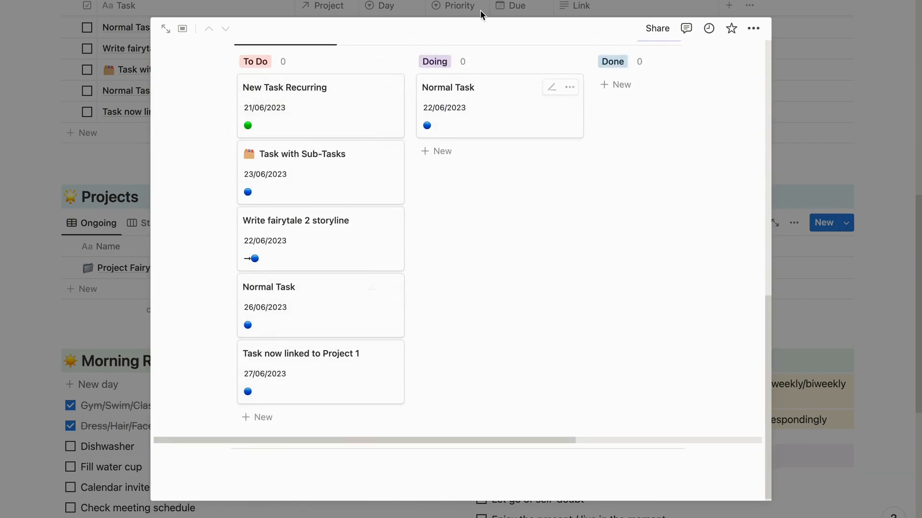
left_click(124, 158)
- Link the "Write fairytale 2 storyline" task in the Week View to Project Fairytale
scroll(126, 159, "up", 5)
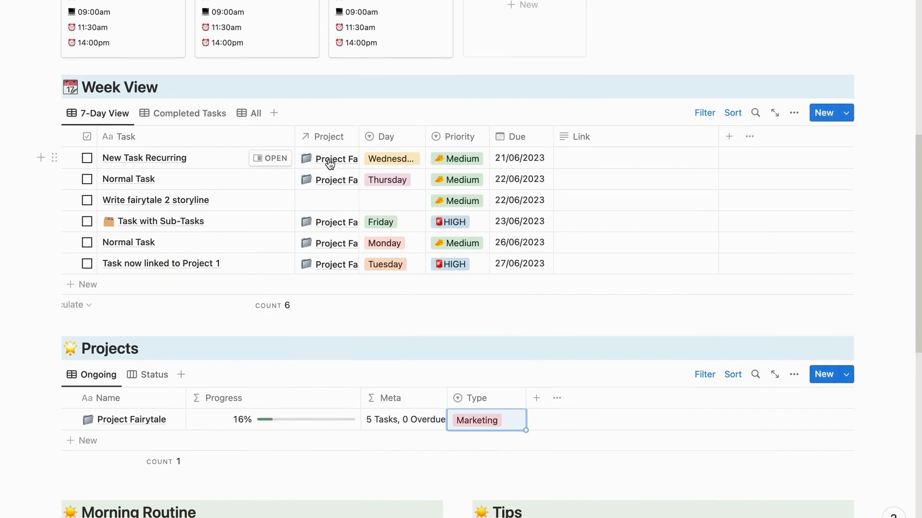
left_click(336, 203)
left_click(336, 203)
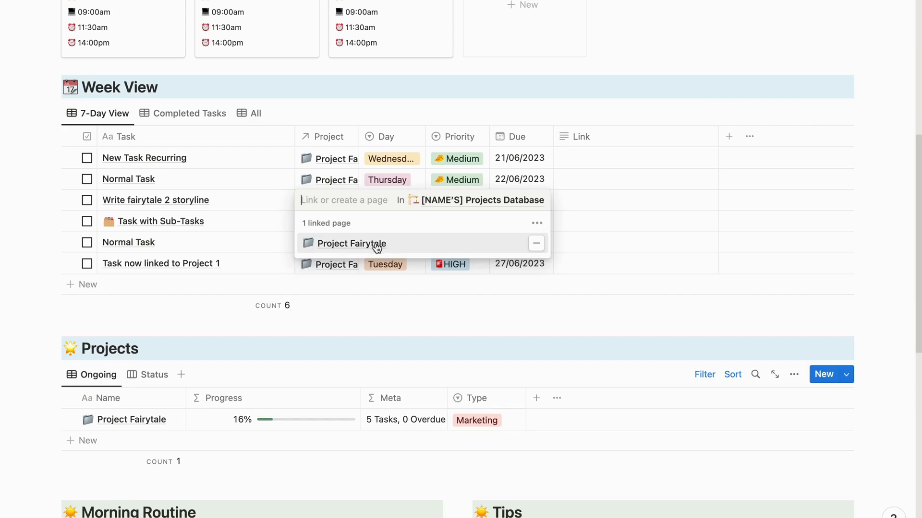
key("Escape")
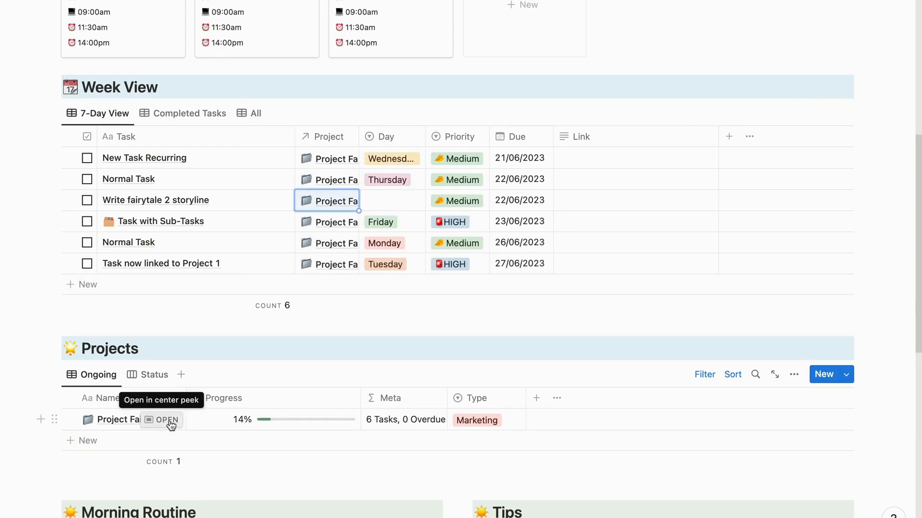
- Open Project Fairytale and move the Normal Task card from Doing to Done on its task board
left_click(164, 420)
scroll(514, 295, "down", 10)
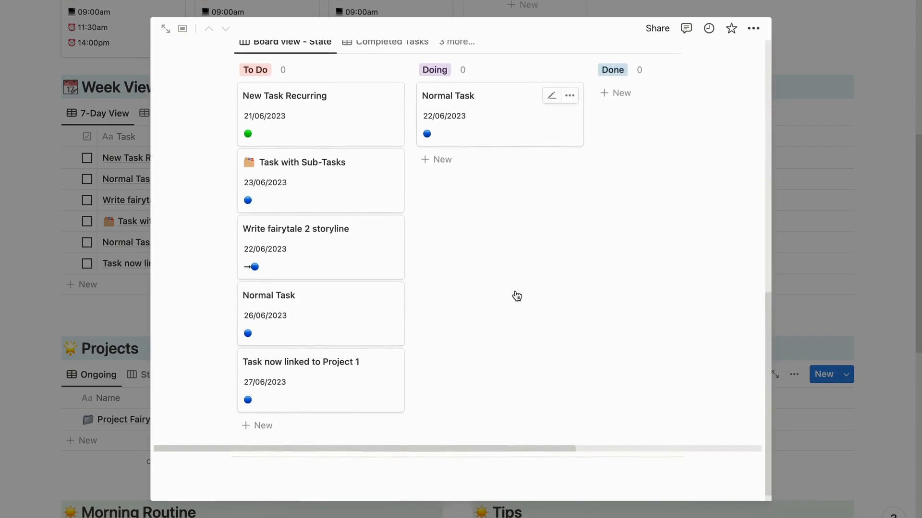
left_click_drag(347, 183, 358, 219)
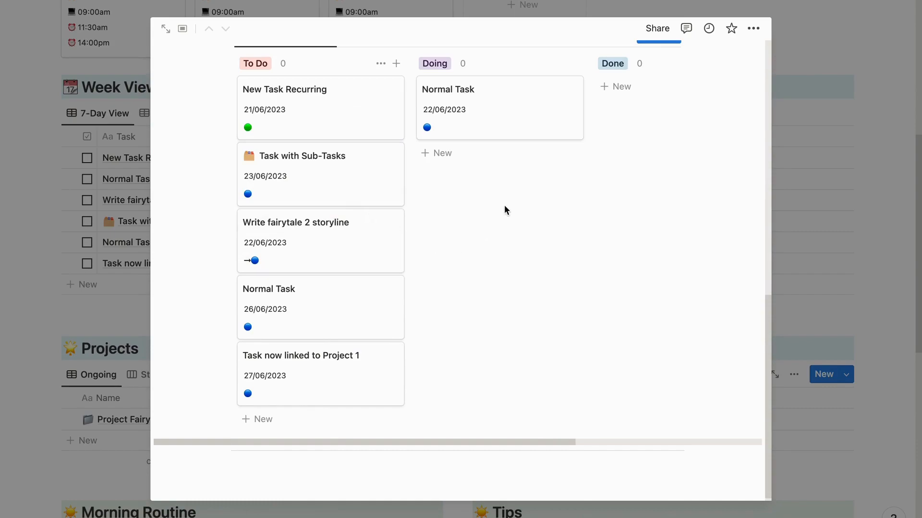
left_click_drag(500, 118, 661, 117)
- Open the moved Normal Task, mark its Done property as completed, and close the task details
left_click(663, 119)
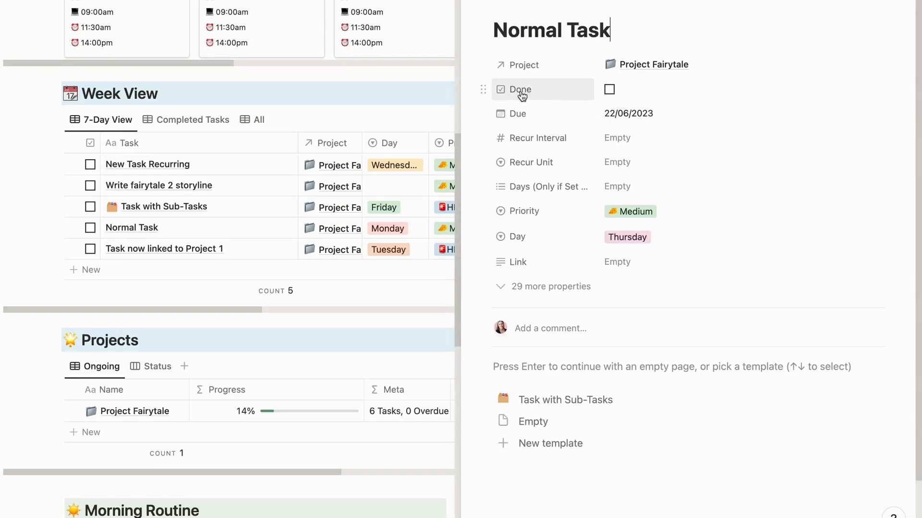
left_click(609, 89)
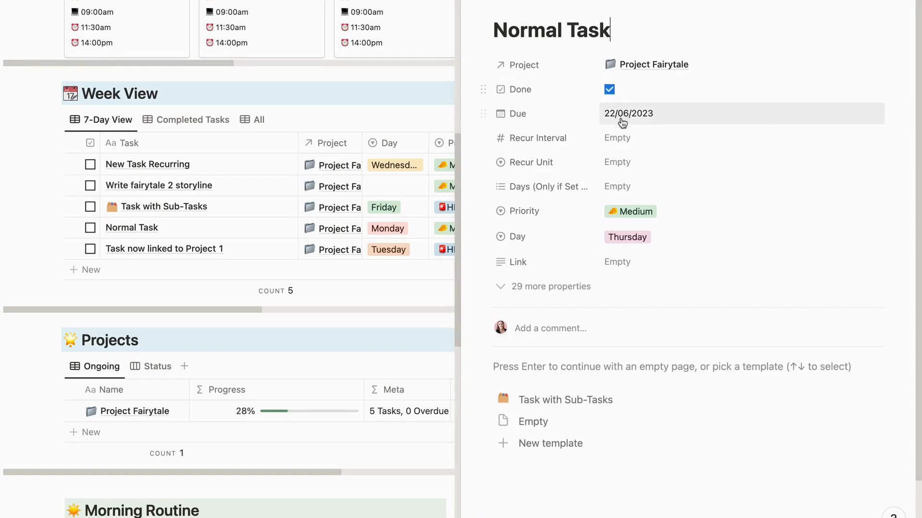
left_click(609, 89)
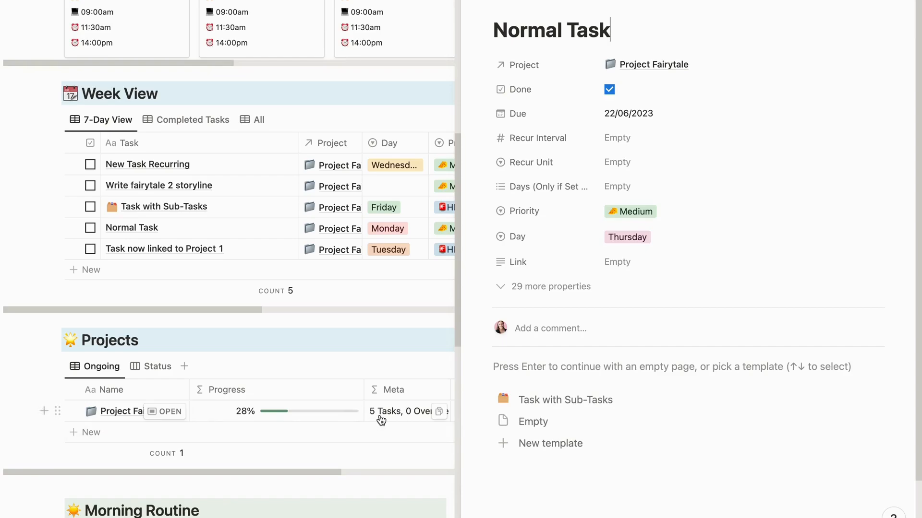
key("Escape")
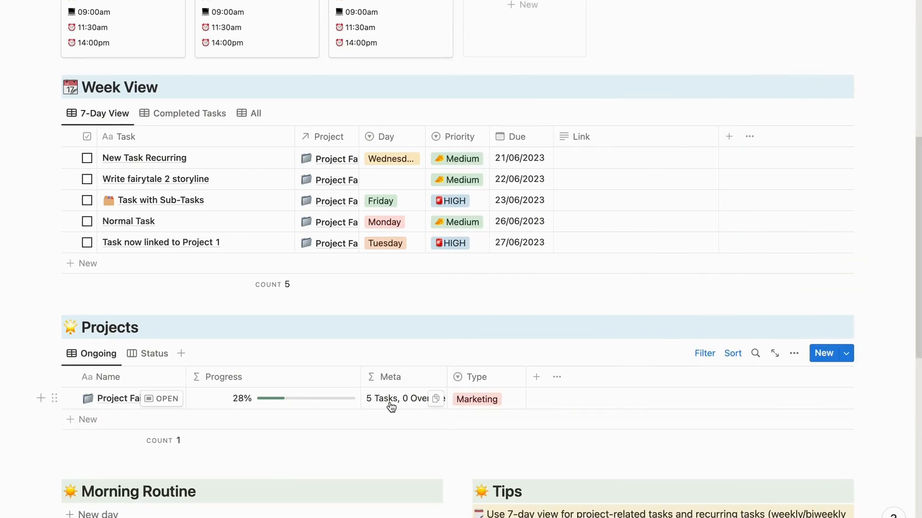
- Try out the Morning Routine checkboxes and leave every item in the list unticked
scroll(389, 407, "down", 5)
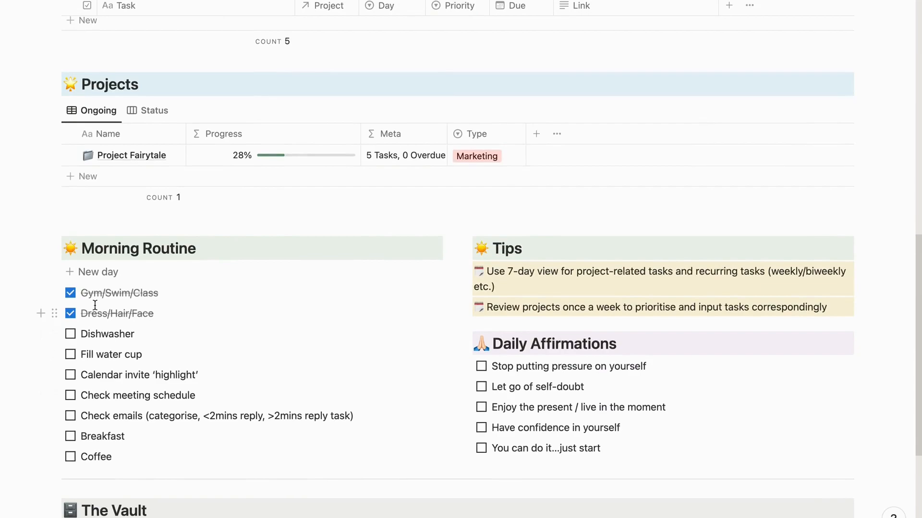
left_click(71, 315)
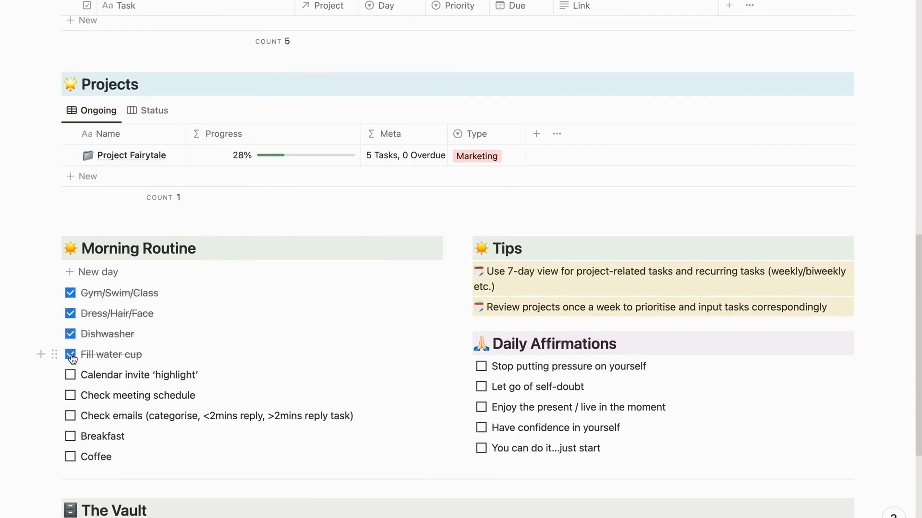
left_click(73, 315)
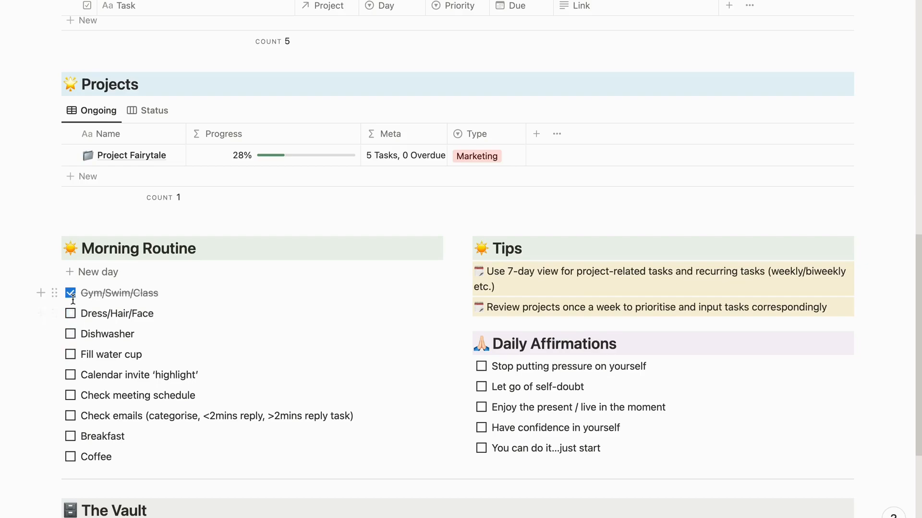
left_click(73, 299)
- Reword the first tip by replacing "7-day" with "week (7 day)" to match the Week View heading
left_click_drag(532, 272, 760, 272)
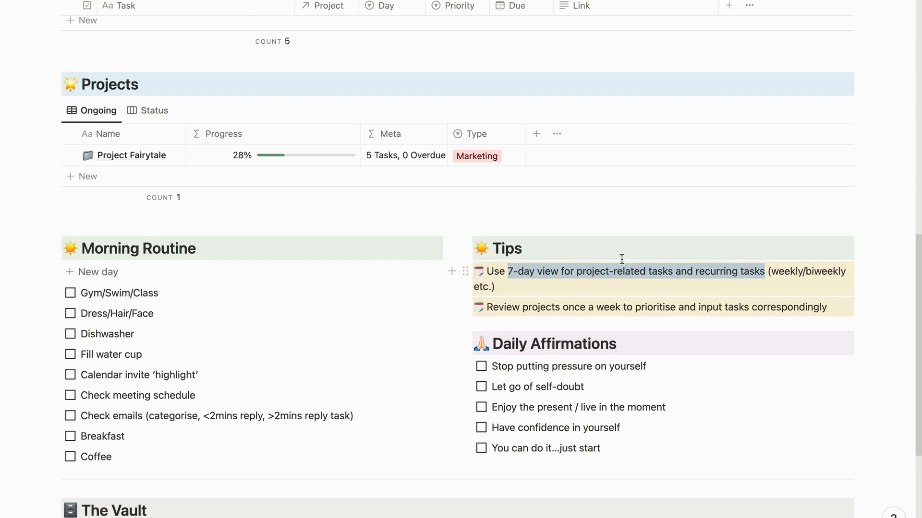
scroll(622, 259, "up", 5)
left_click_drag(123, 53, 84, 50)
scroll(392, 232, "down", 2)
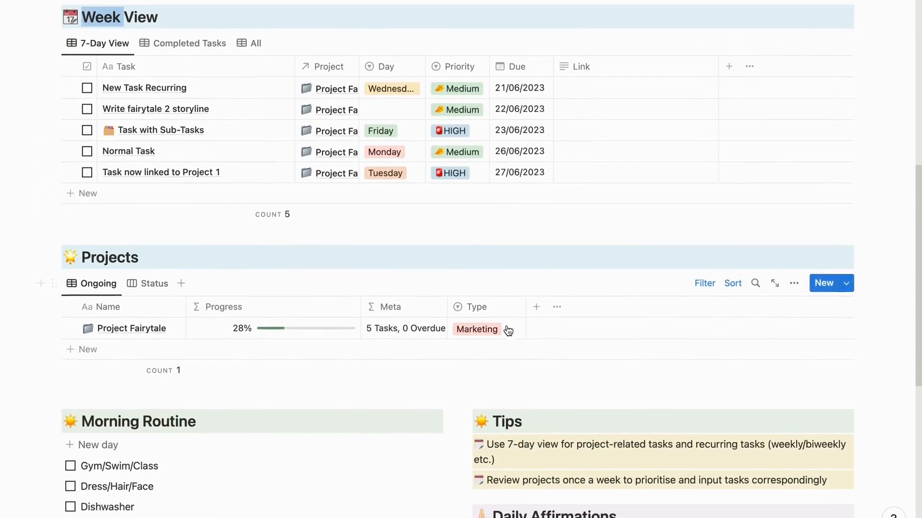
left_click_drag(534, 441, 509, 441)
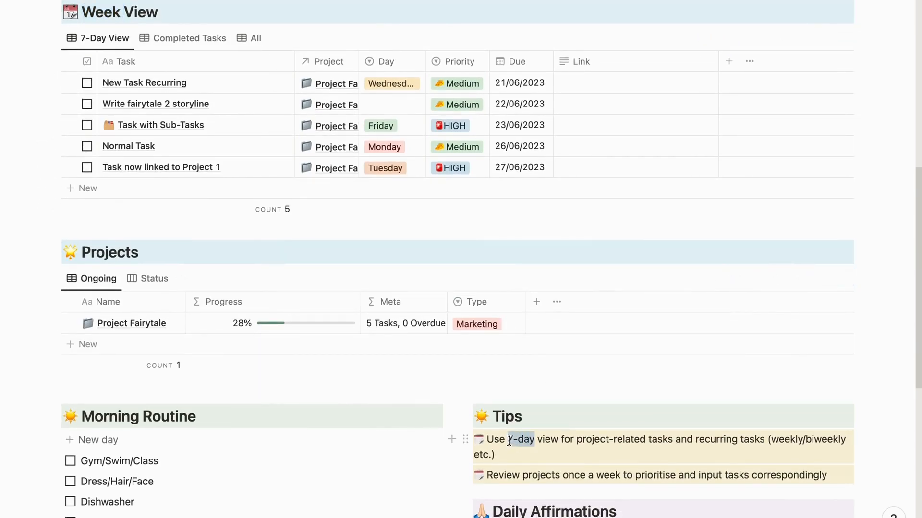
type("week")
type(" (7 day")
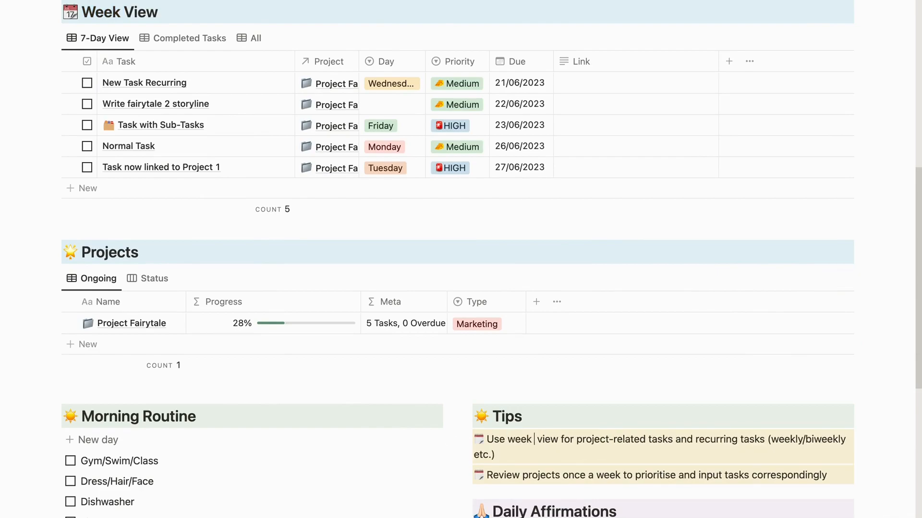
type(")")
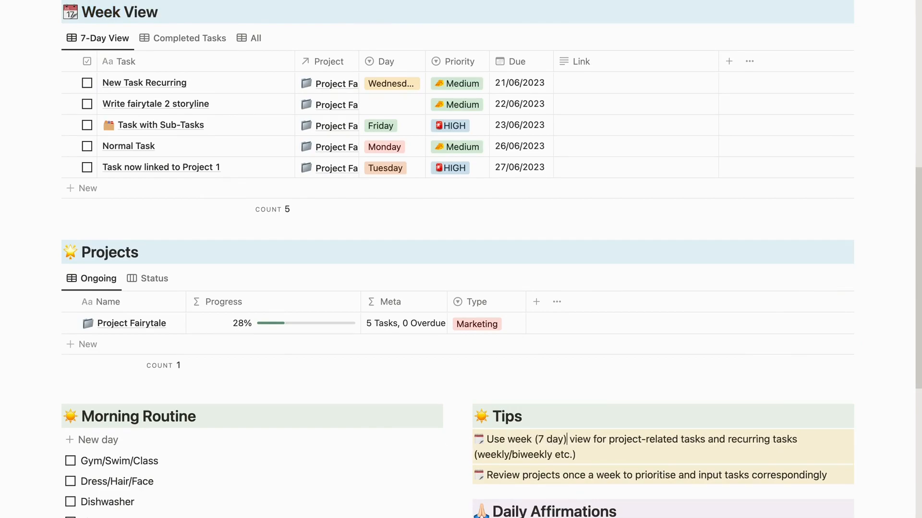
- Read the second tip about reviewing projects once a week
scroll(529, 443, "down", 2)
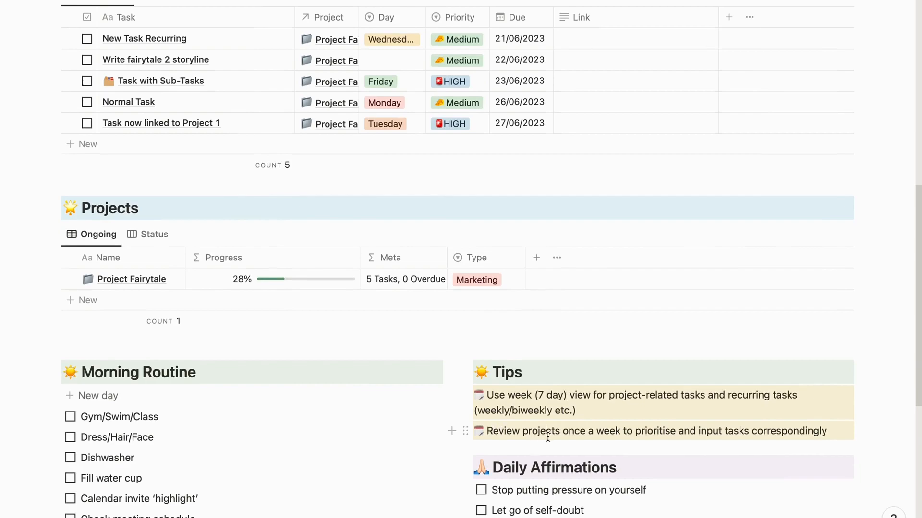
left_click_drag(488, 432, 819, 432)
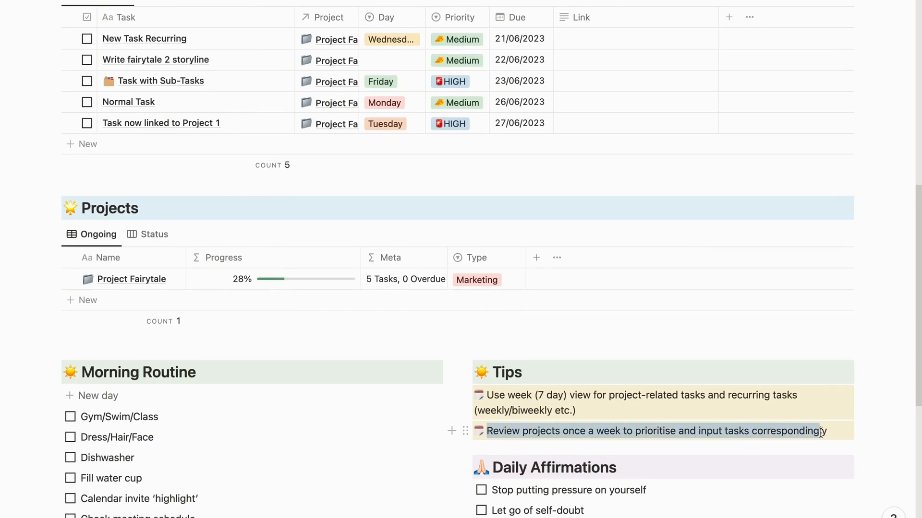
- Tick the first three Daily Affirmations and clear them again
scroll(771, 425, "down", 8)
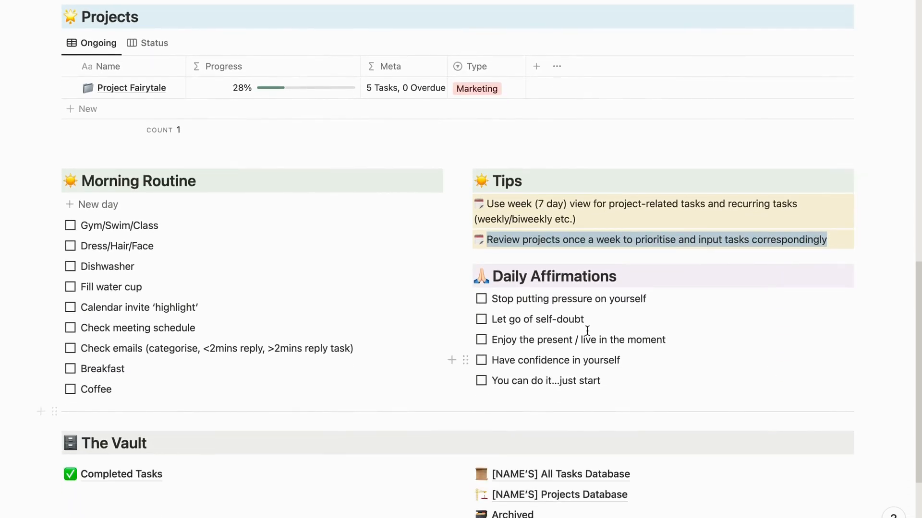
left_click(482, 299)
left_click(481, 319)
left_click(481, 340)
left_click(482, 339)
left_click(481, 320)
left_click(482, 299)
- Open the All Tasks Database from The Vault, read its description, and return to the planner page
scroll(433, 324, "down", 3)
scroll(434, 323, "down", 3)
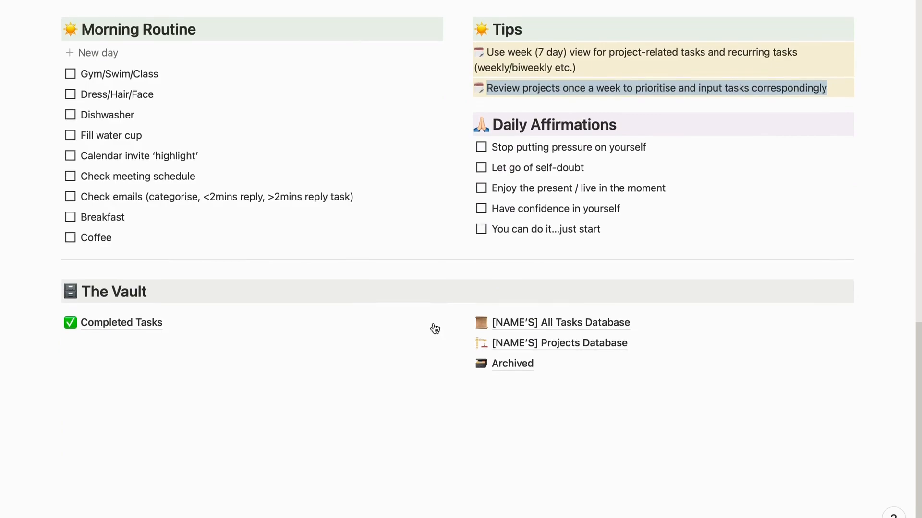
left_click(512, 322)
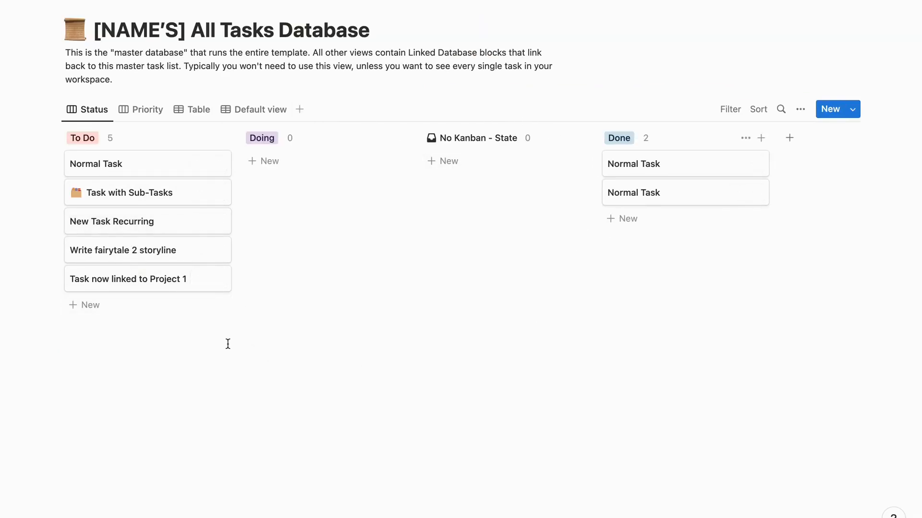
left_click_drag(185, 67, 345, 65)
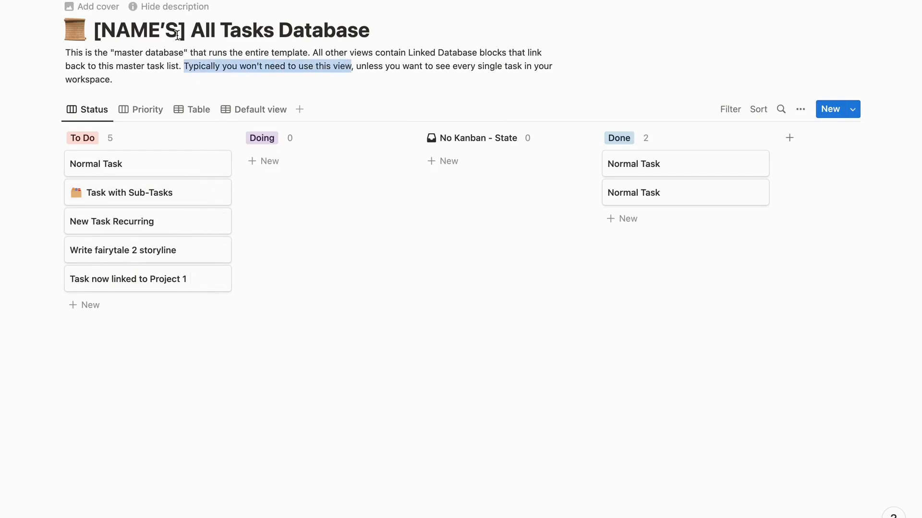
left_click(141, 0)
- Open the Projects Database from The Vault, view its status board, and return to the planner page
scroll(394, 276, "down", 17)
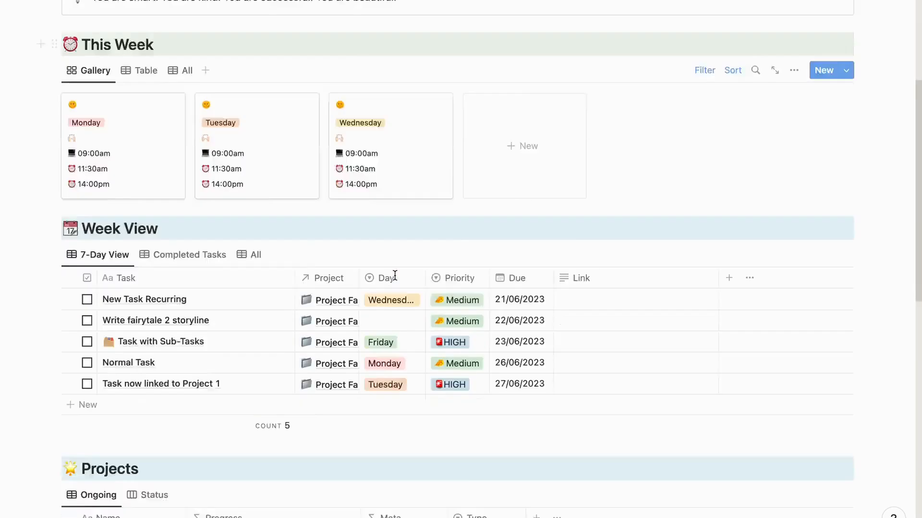
left_click(510, 337)
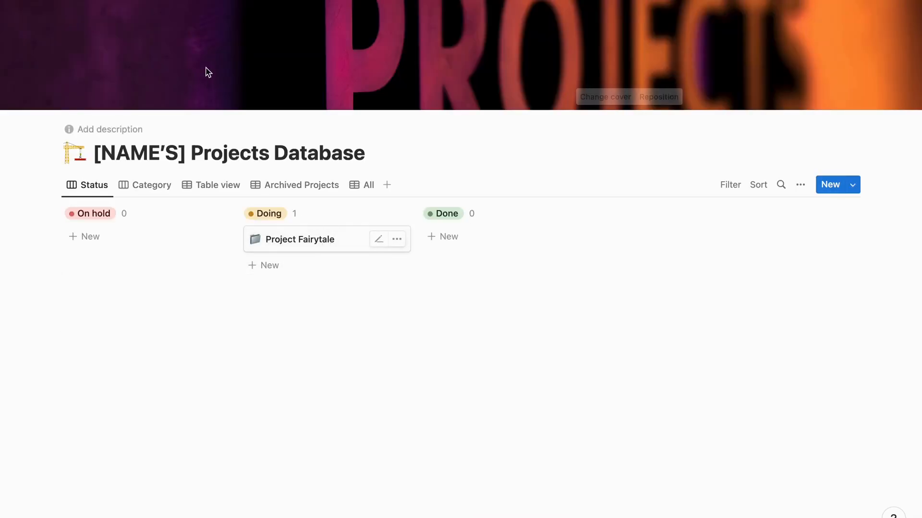
left_click(140, 1)
- Open the Archived page from The Vault, view it, and return to The Vault section of the planner
scroll(388, 234, "down", 3)
scroll(388, 234, "down", 10)
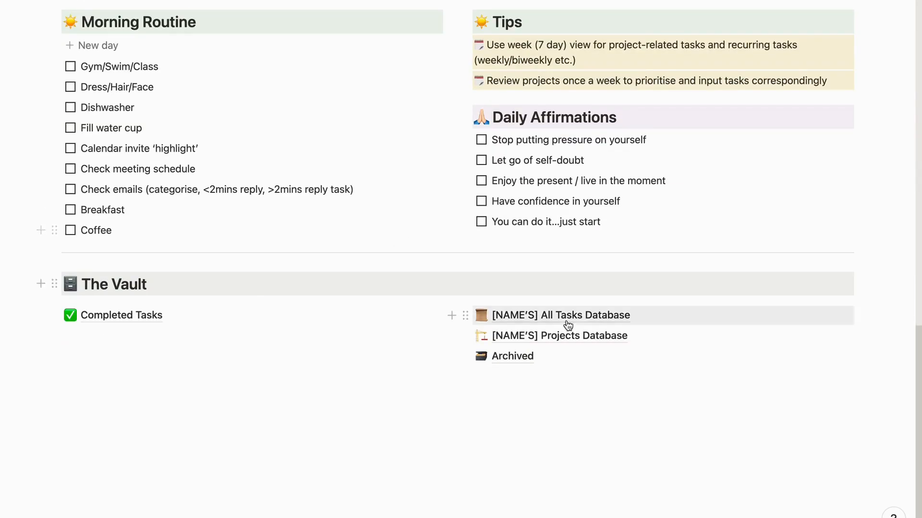
left_click(516, 356)
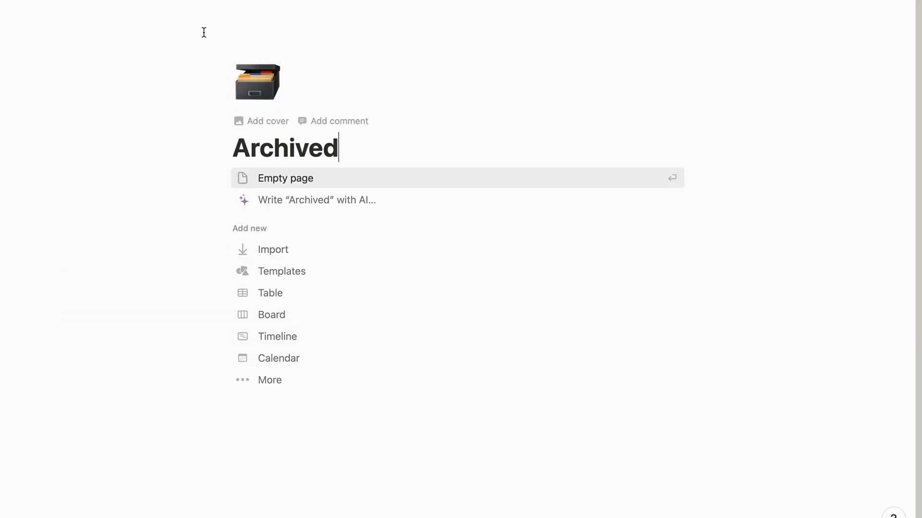
left_click(149, 1)
scroll(166, 355, "down", 12)
scroll(161, 438, "down", 3)
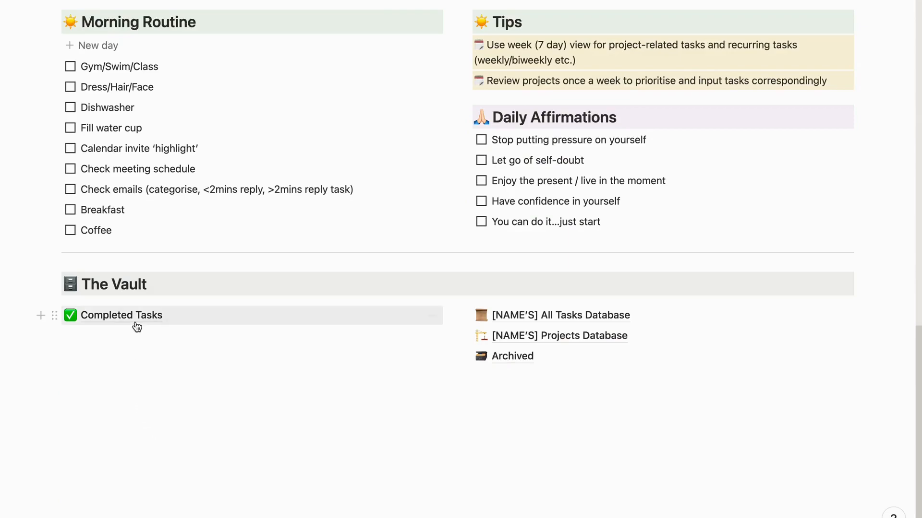
- Open the Completed Tasks page from The Vault, view its table, and return to The Vault section of the planner
left_click(136, 318)
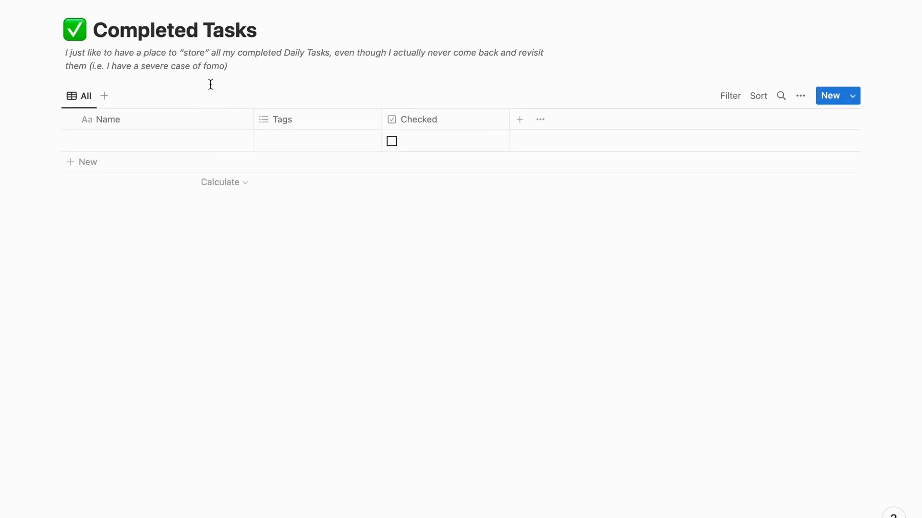
left_click(144, 3)
scroll(308, 262, "down", 15)
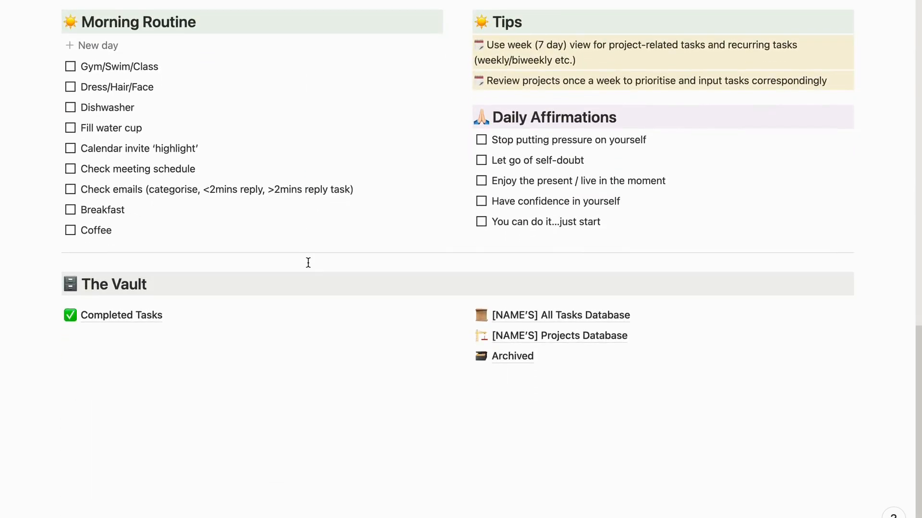
- Add a project named Project Underground to the Projects table, open its page and give it a magnifying glass icon
scroll(308, 262, "up", 8)
left_click(106, 330)
type("Project Underground")
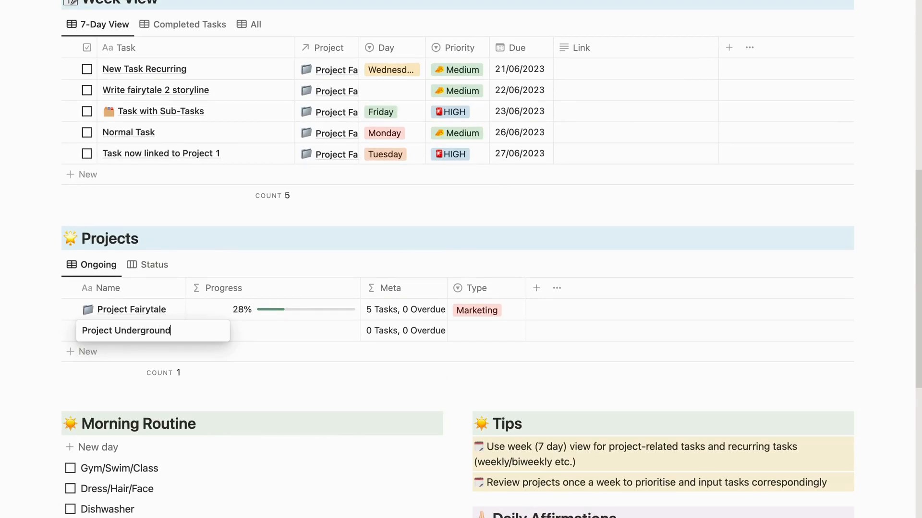
key("Return")
left_click(158, 331)
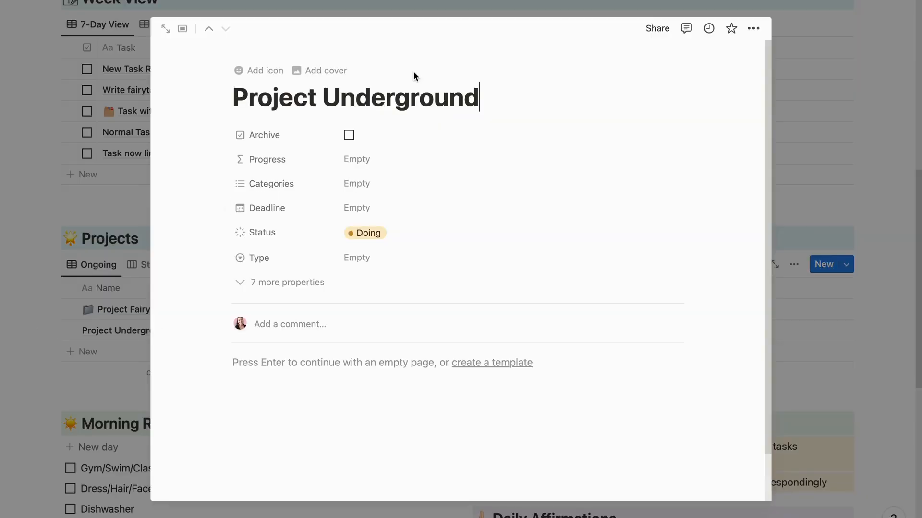
left_click(262, 72)
left_click(346, 101)
- Look through Project Underground's properties, including the 7 hidden ones, and close the page
scroll(334, 259, "down", 2)
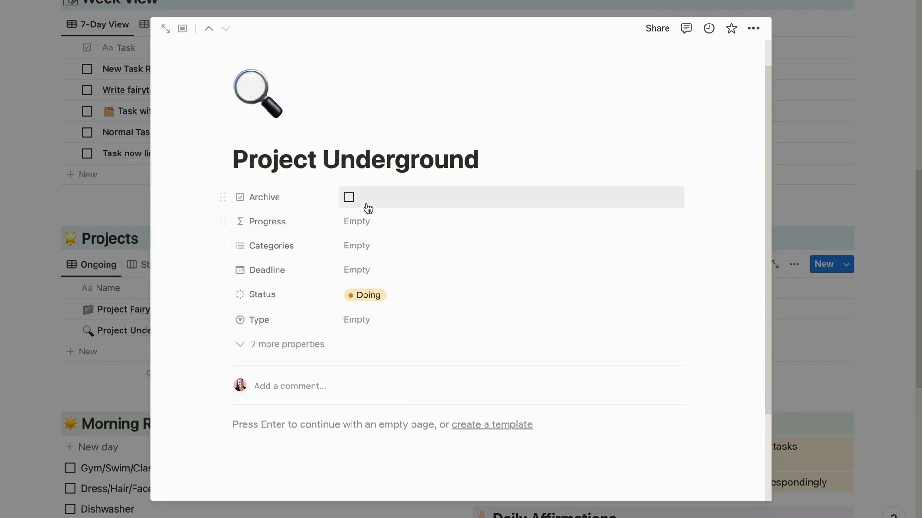
scroll(367, 207, "down", 3)
scroll(321, 304, "up", 4)
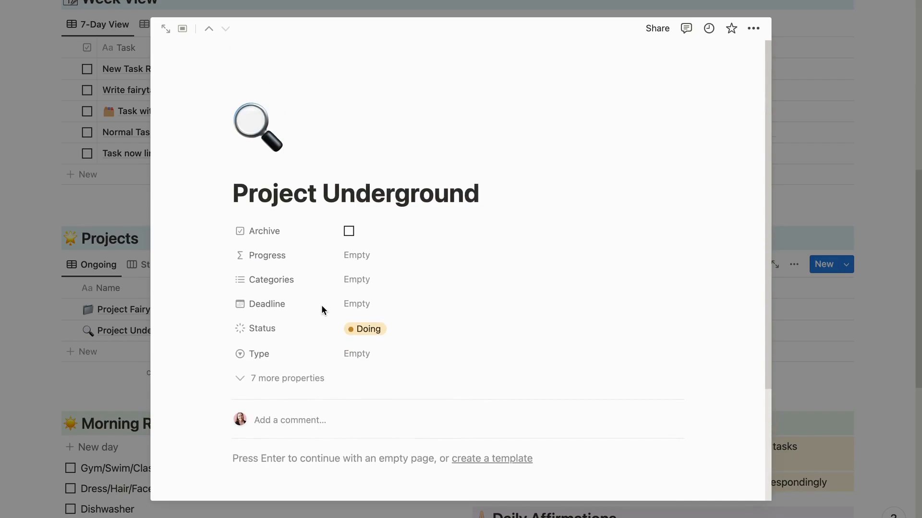
scroll(321, 304, "down", 3)
left_click(277, 231)
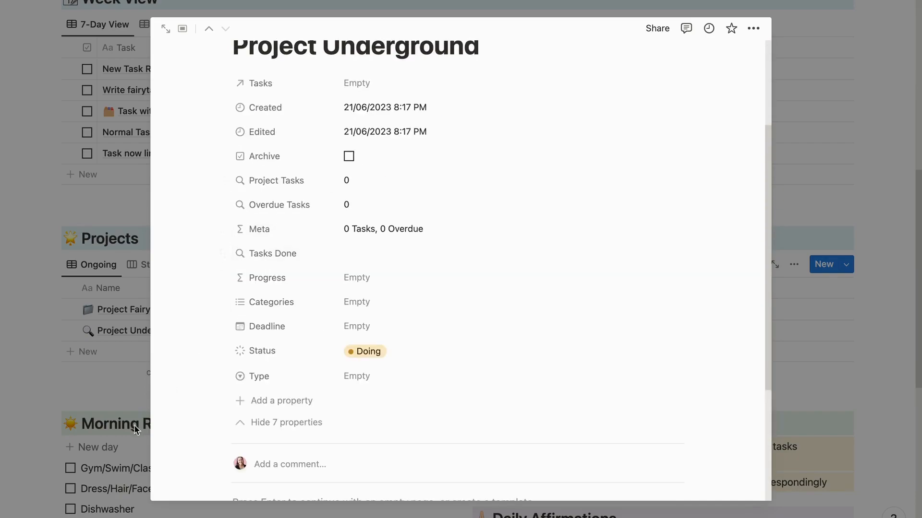
left_click(111, 374)
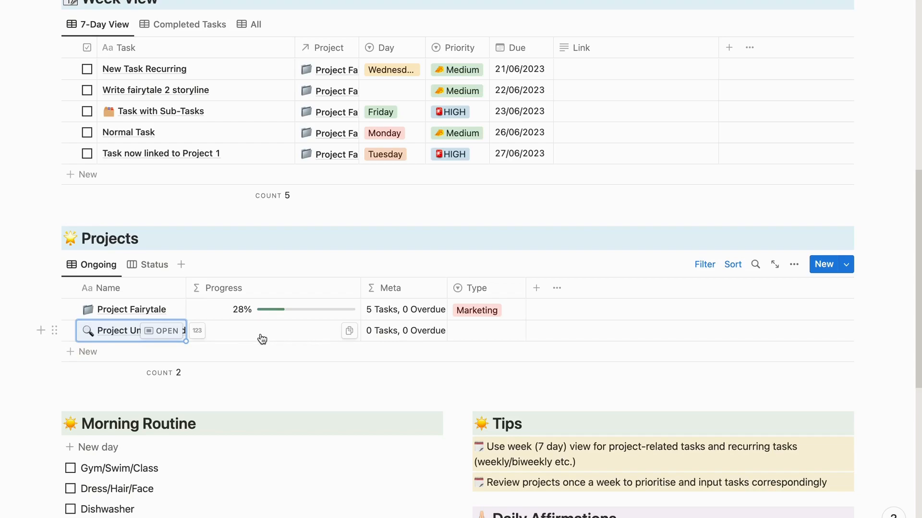
- Reopen Project Underground, create a blank template from its page, look over the template's properties and close it
left_click(162, 331)
scroll(367, 331, "down", 10)
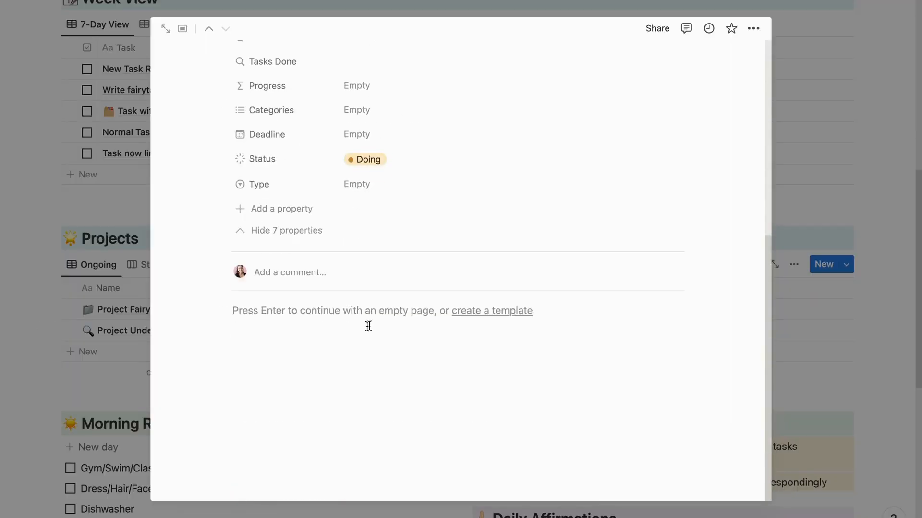
left_click(494, 312)
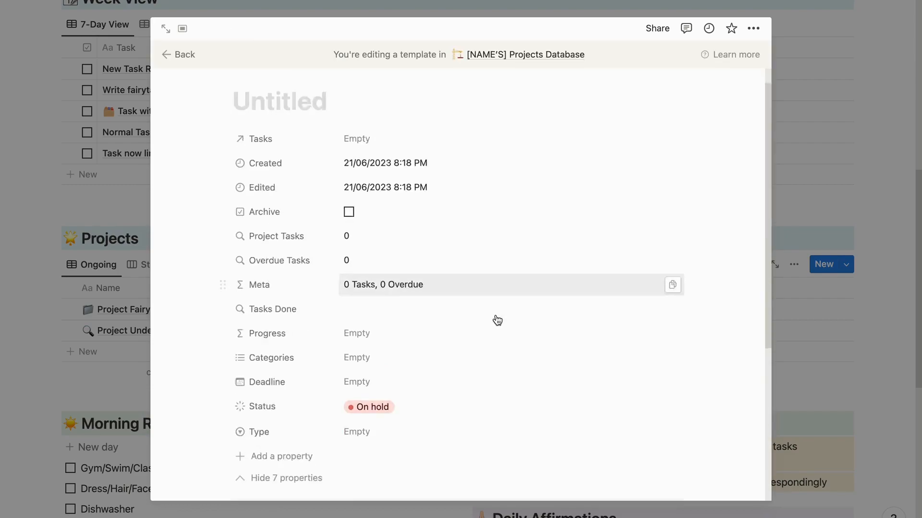
scroll(496, 322, "down", 5)
scroll(496, 325, "up", 6)
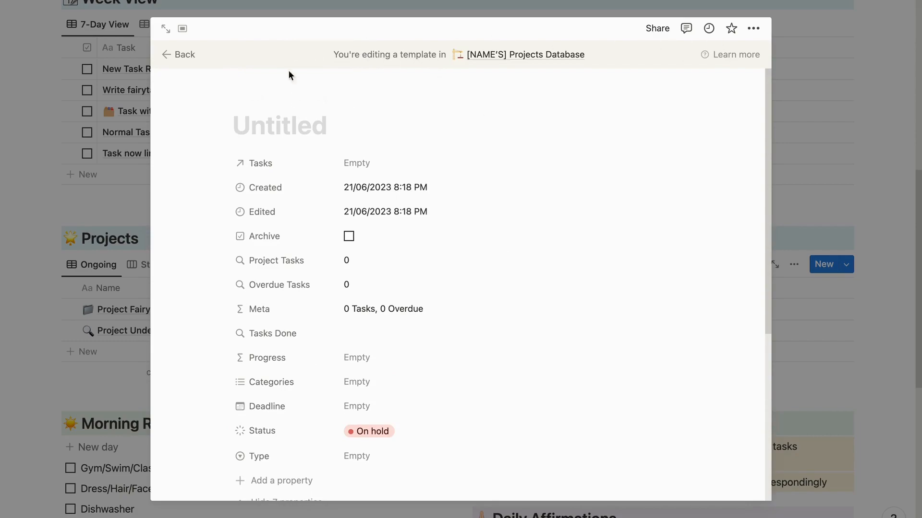
left_click(787, 300)
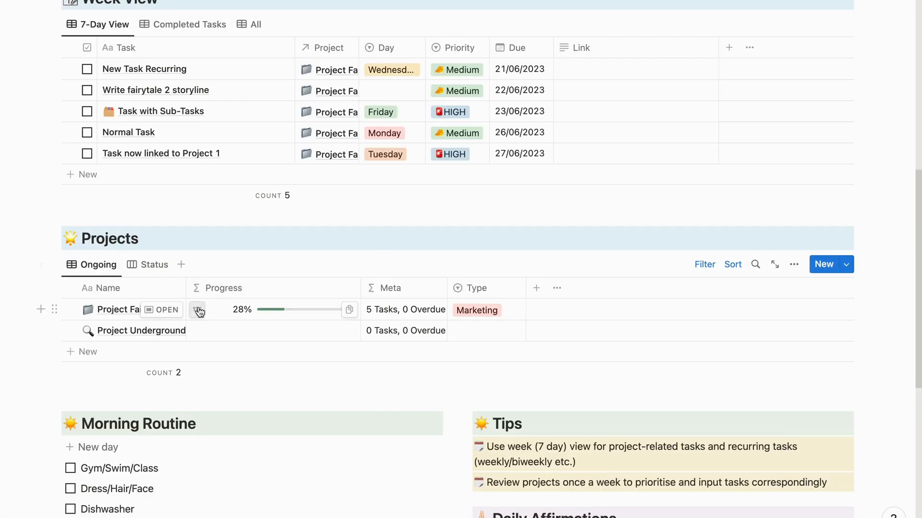
- Copy the Project Overview, Project Note and Tasks blocks with the task board from the Project Fairytale page, and close it
left_click(179, 311)
scroll(419, 312, "down", 10)
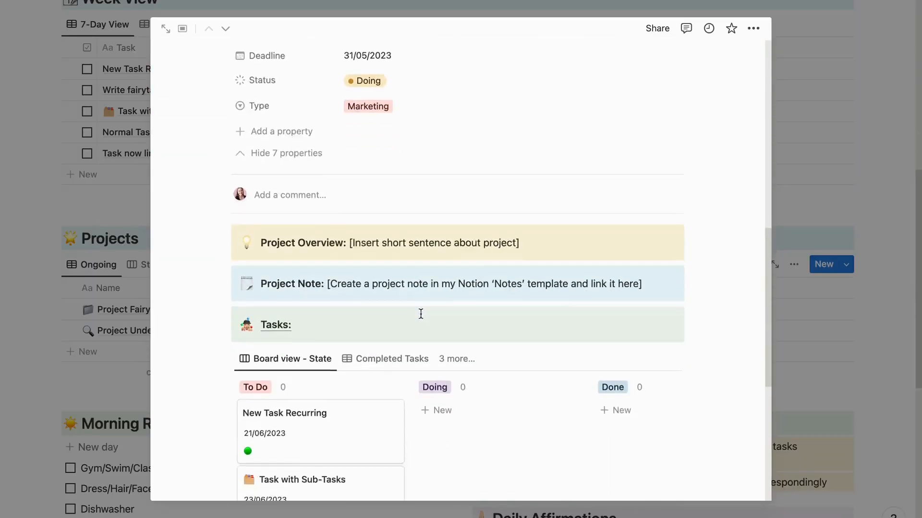
left_click_drag(186, 71, 392, 292)
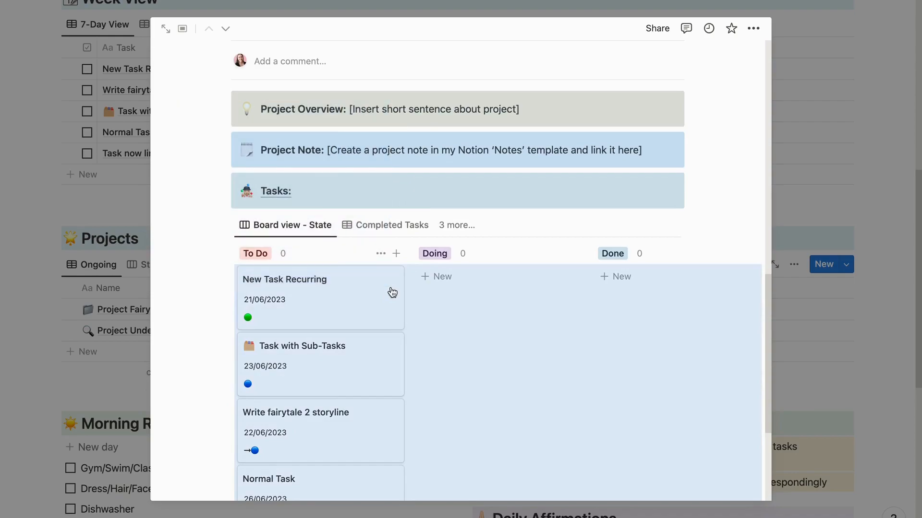
right_click(392, 292)
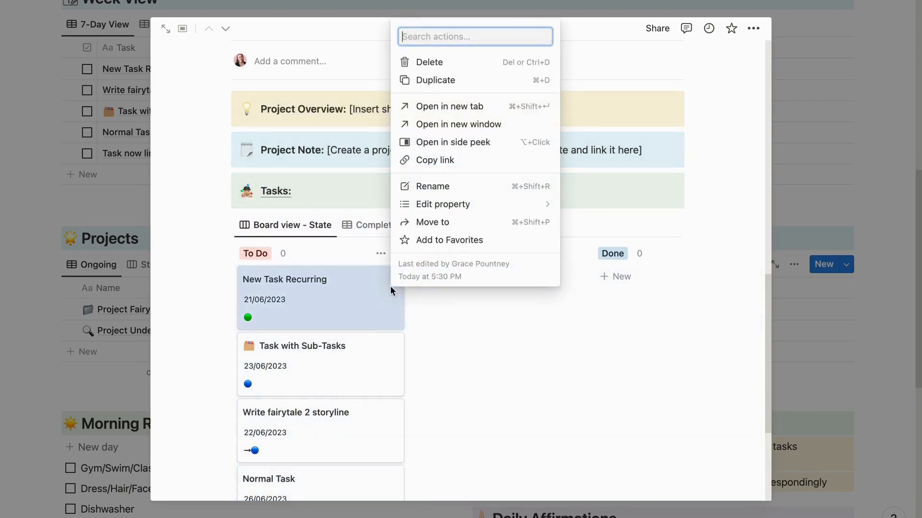
left_click(189, 100)
left_click_drag(199, 98, 459, 384)
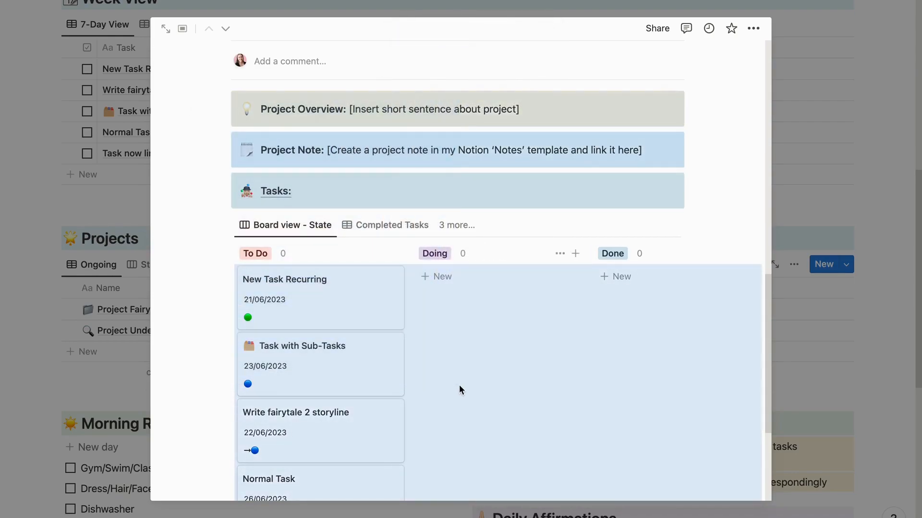
left_click(829, 297)
- Create a new template in the Projects database and name it Project Template
left_click(848, 265)
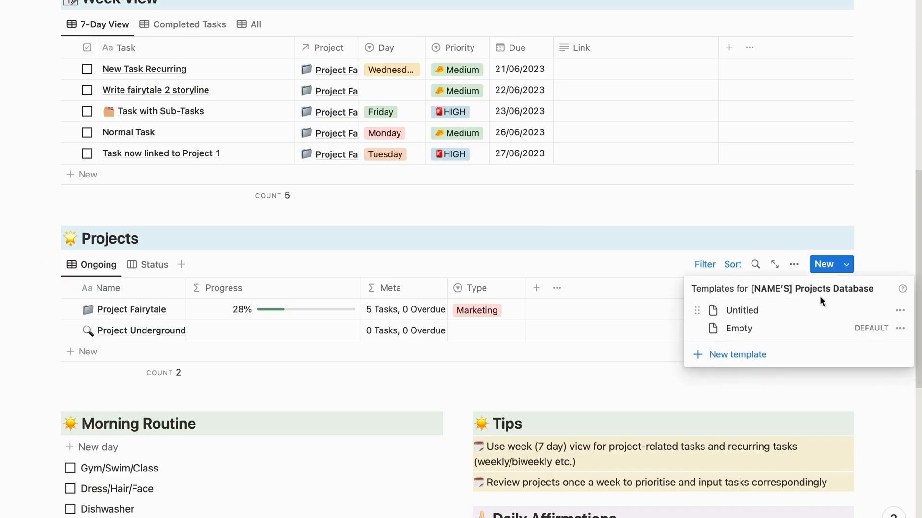
left_click(742, 354)
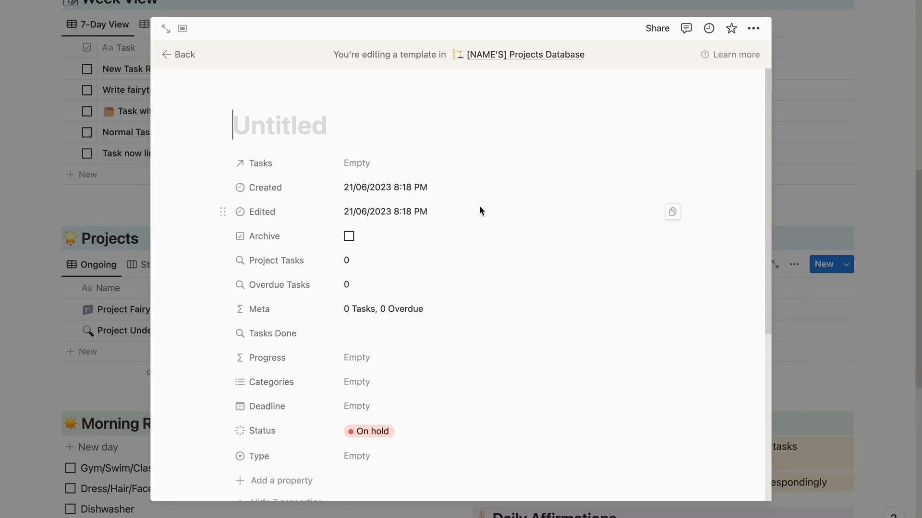
type("Pro")
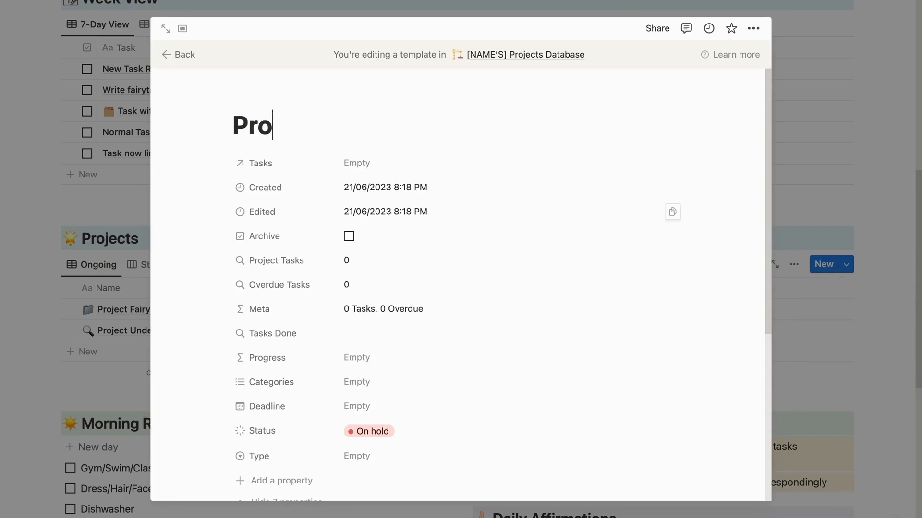
type("ject Template")
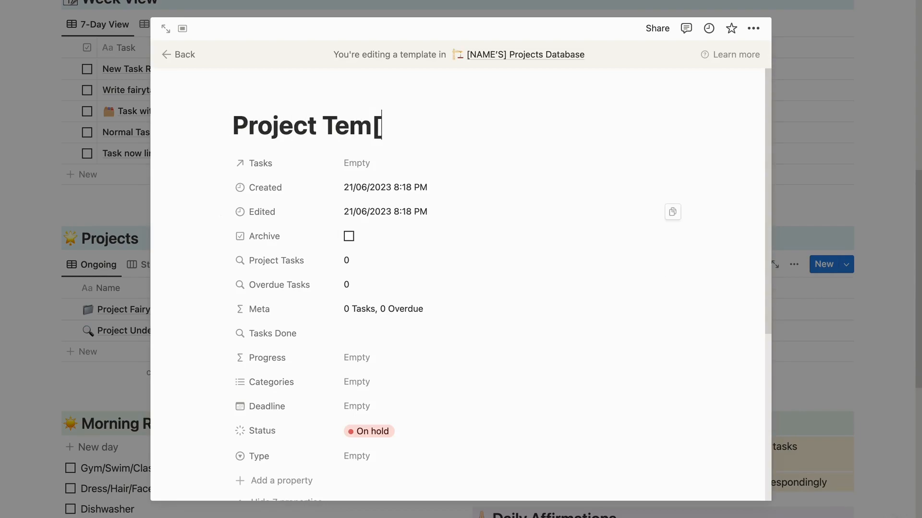
- Paste the copied overview, note and tasks blocks into the body of Project Template
scroll(383, 211, "down", 5)
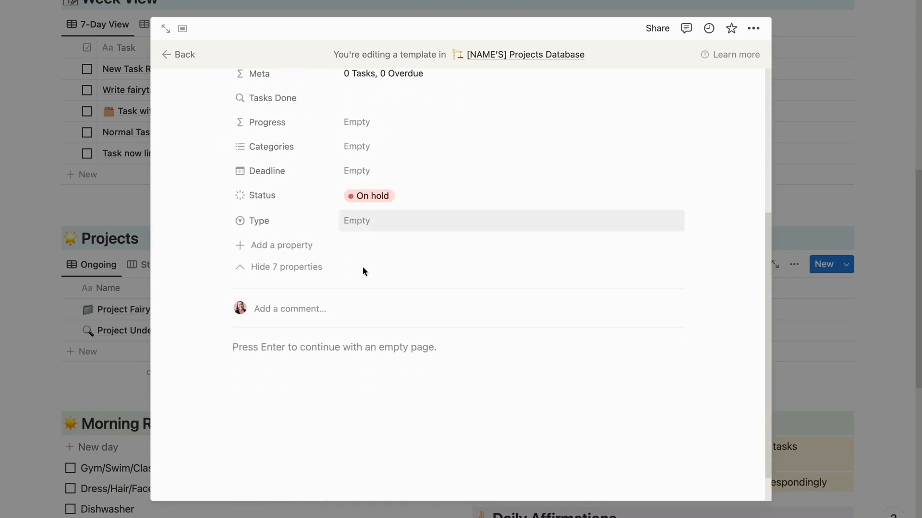
left_click(315, 354)
type("Project Overview: [Insert short sentence about project] Project Note: [Create a project note in my Notion ‘Notes’ template and link it here] Tasks:")
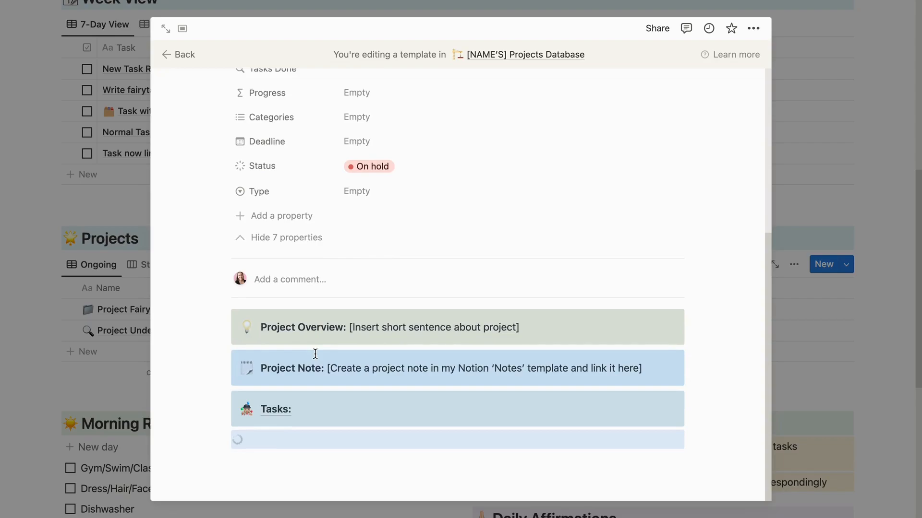
left_click(277, 331)
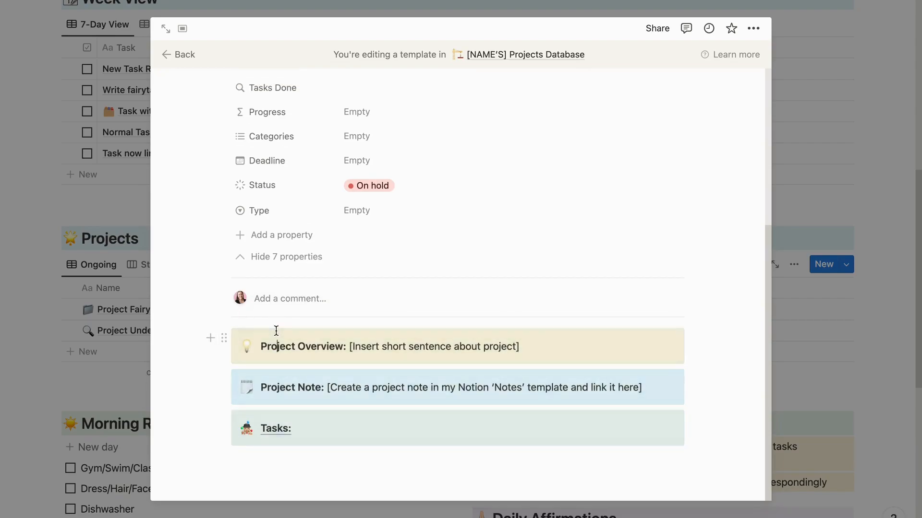
- Examine the pasted task board, open the New Task Recurring card from it, and return to the planner page
scroll(269, 432, "down", 2)
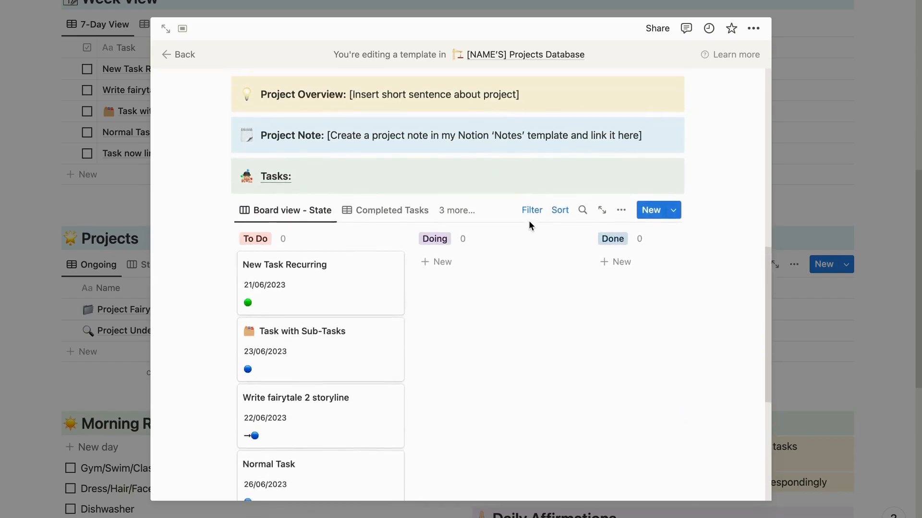
scroll(404, 287, "up", 5)
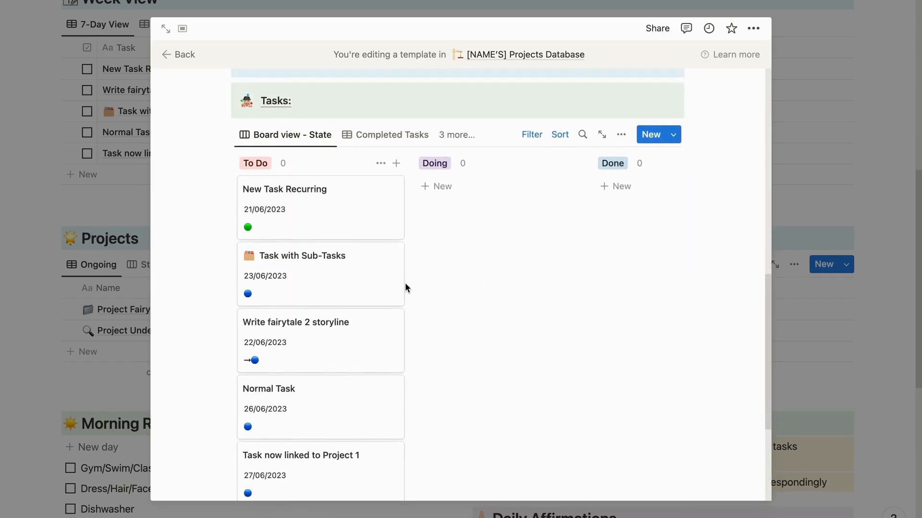
left_click(382, 204)
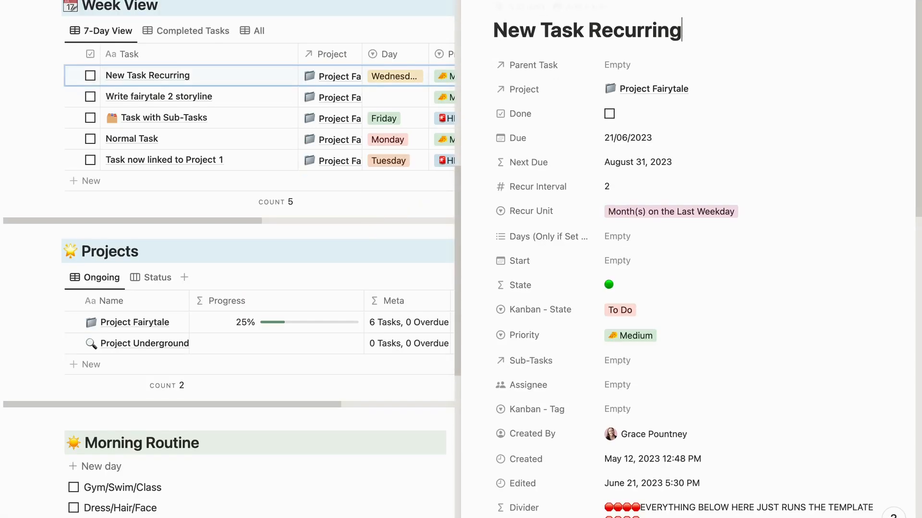
key("Escape")
- Set Project Template as the default template for all views in the Projects database
left_click(849, 270)
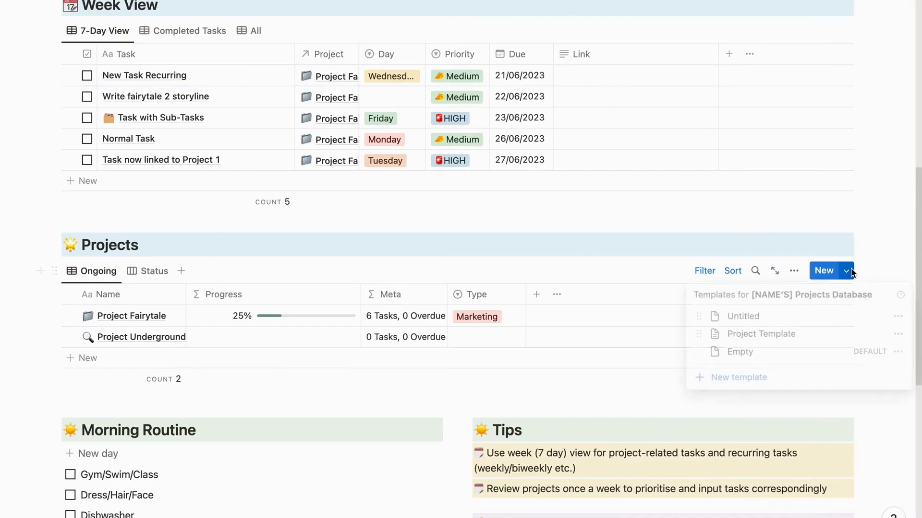
left_click(900, 335)
left_click(811, 318)
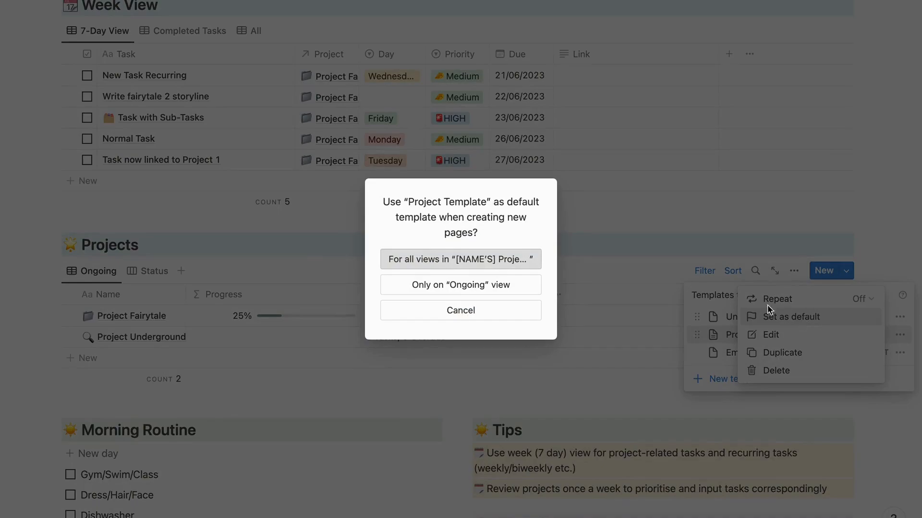
left_click(495, 267)
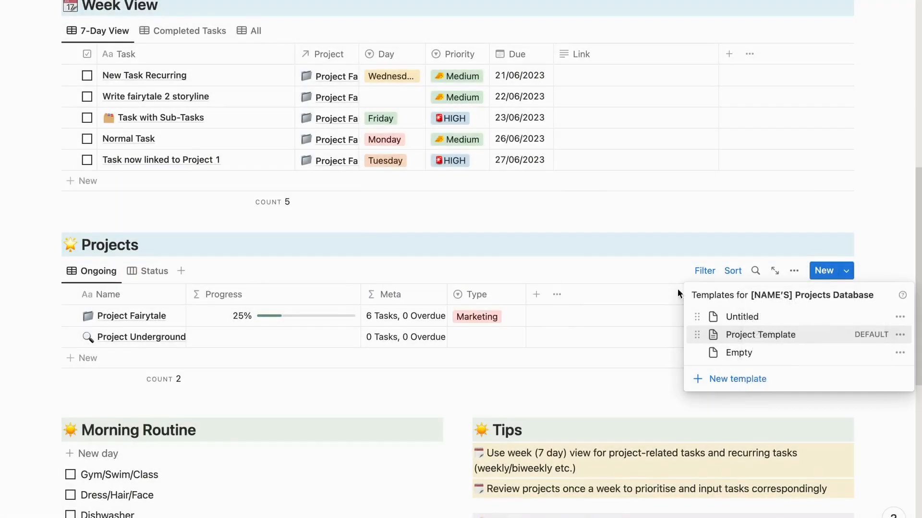
- Open Project Template for editing and delete the New Task Recurring and Task with Sub-Tasks cards from its task board
left_click(899, 335)
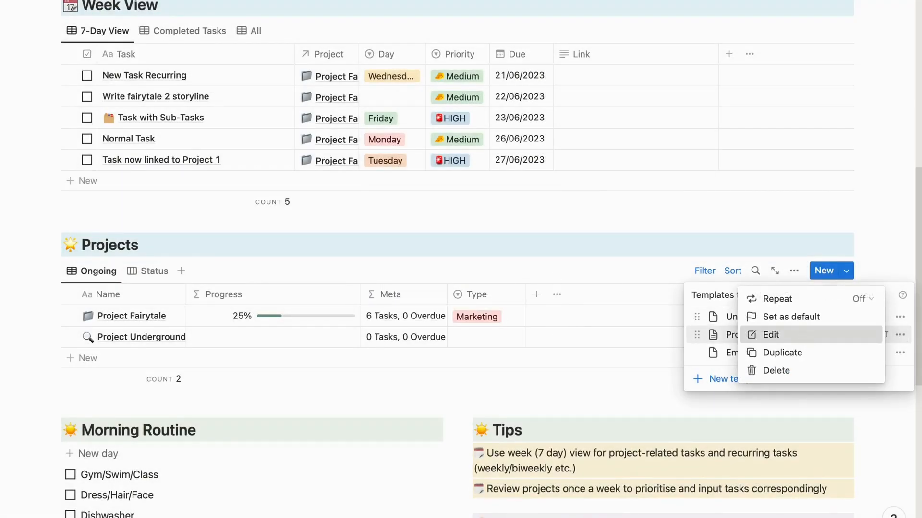
left_click(803, 335)
scroll(392, 238, "down", 10)
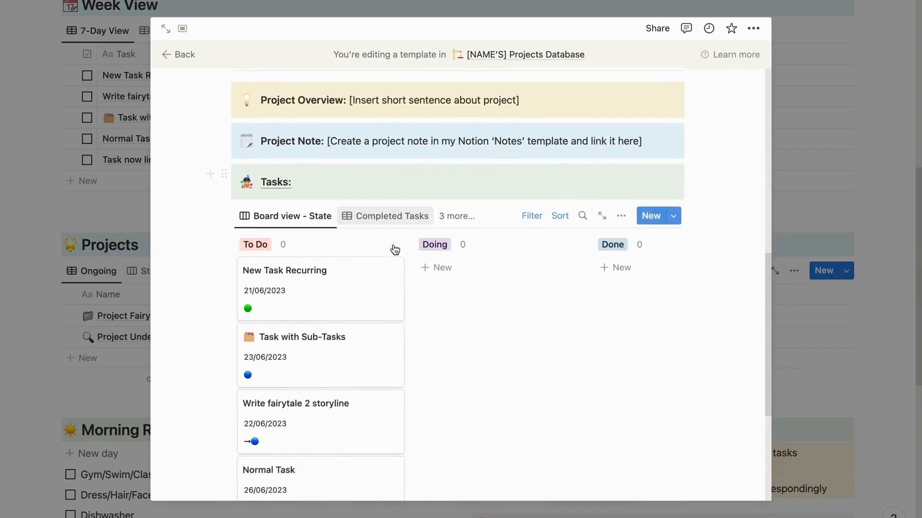
left_click(390, 250)
left_click(421, 294)
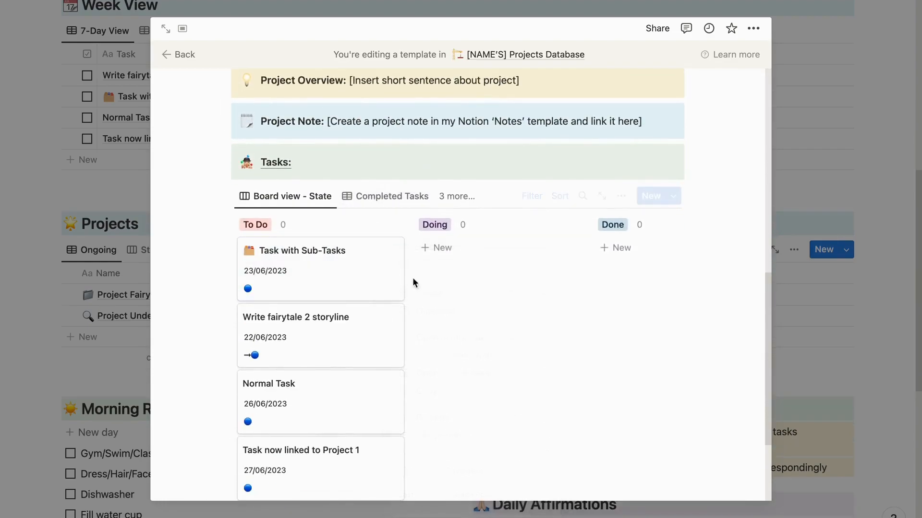
left_click(390, 250)
left_click(405, 294)
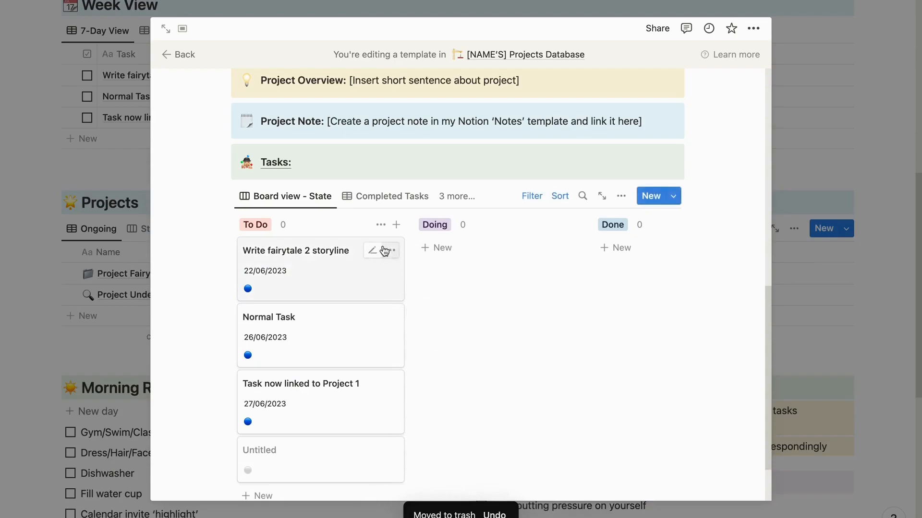
- Delete the Write fairytale 2 storyline, Normal Task, Task now linked to Project 1 and Untitled cards, then close the template
left_click(391, 251)
left_click(398, 294)
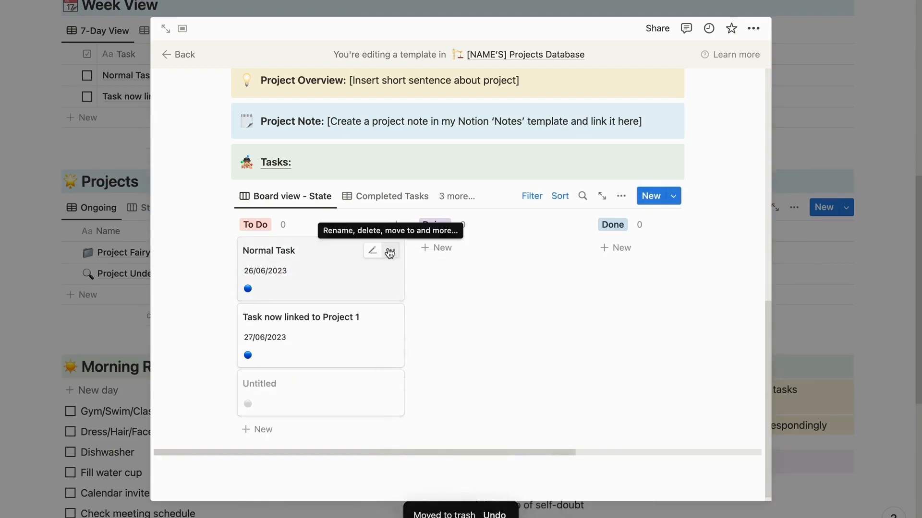
left_click(390, 250)
left_click(411, 295)
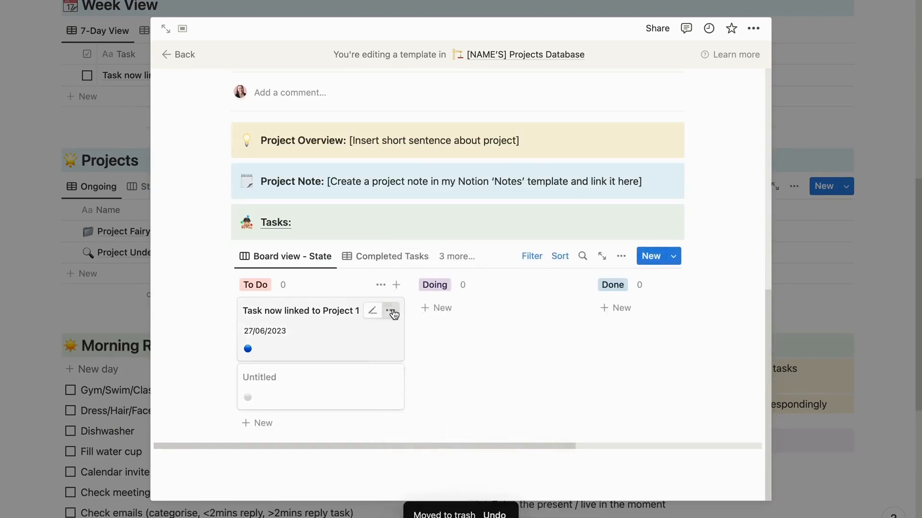
left_click(390, 311)
left_click(425, 85)
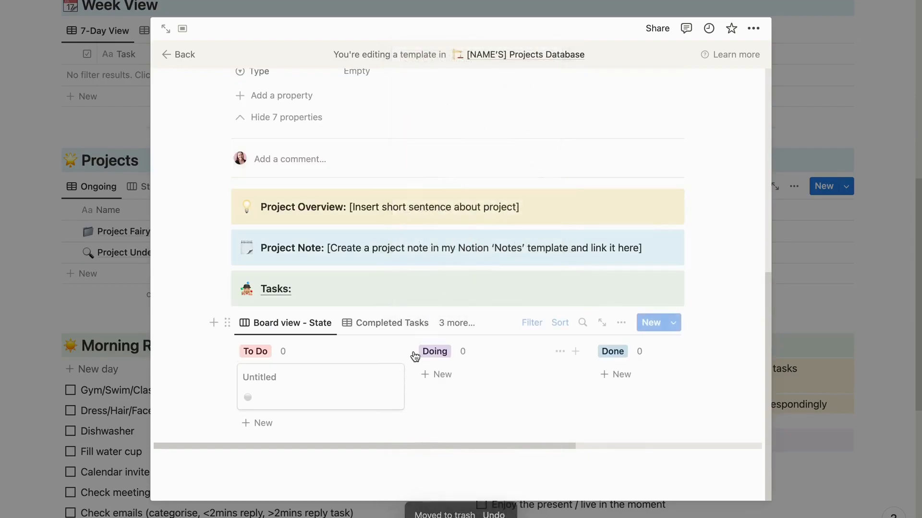
left_click(391, 377)
left_click(433, 150)
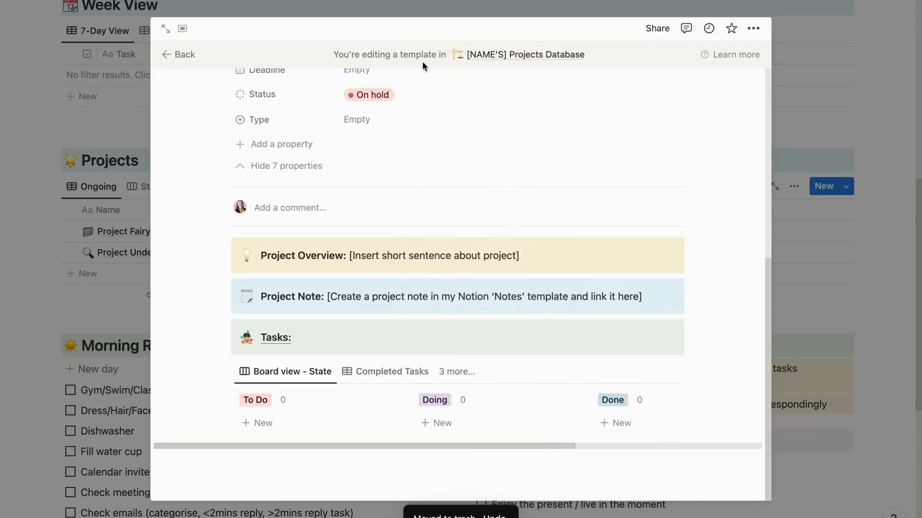
left_click(799, 274)
- Open the Projects Database from The Vault, view its list of templates, and return to the planner page
scroll(798, 279, "down", 7)
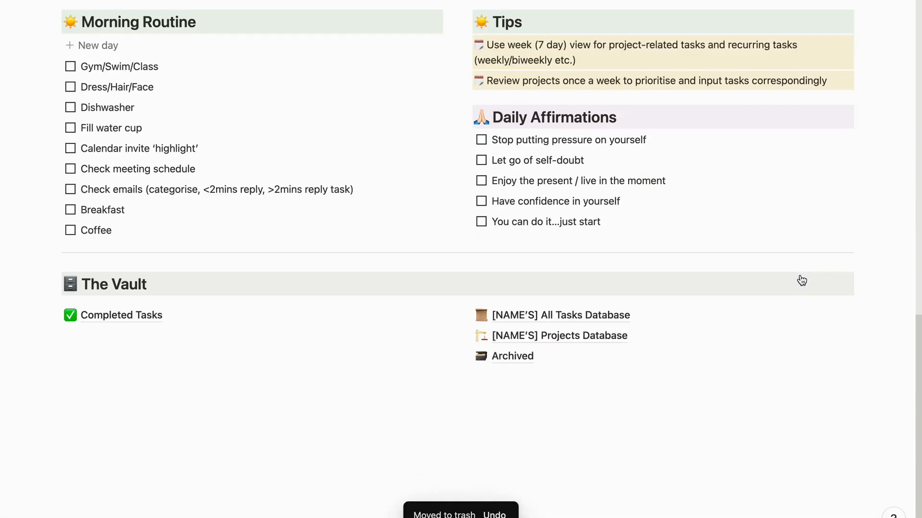
left_click(593, 333)
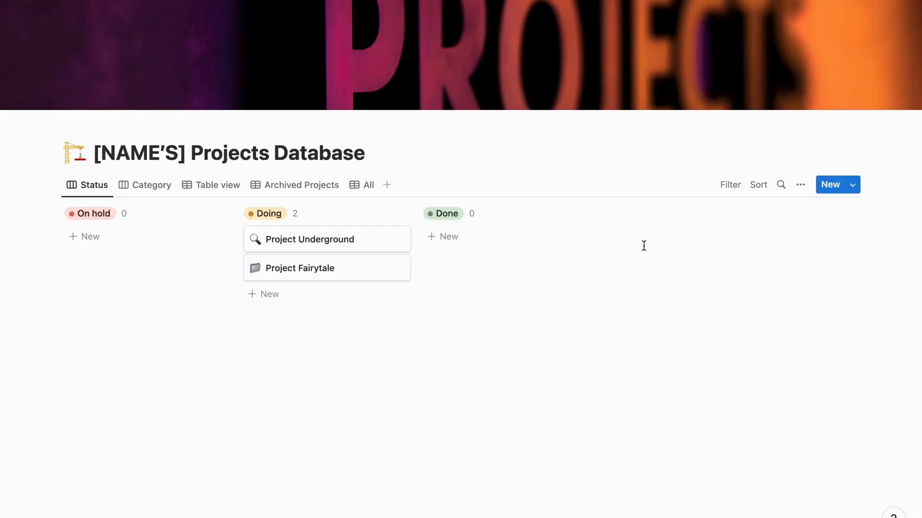
left_click(859, 188)
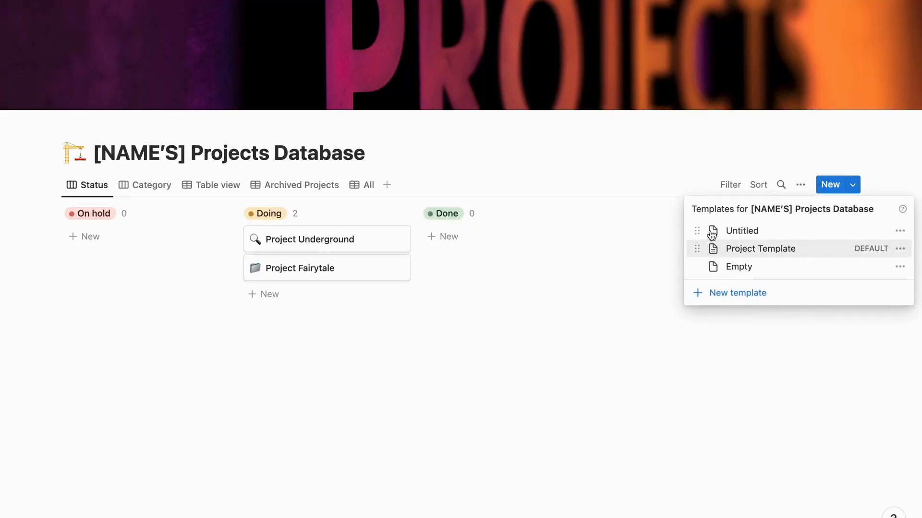
left_click(135, 1)
left_click(135, 0)
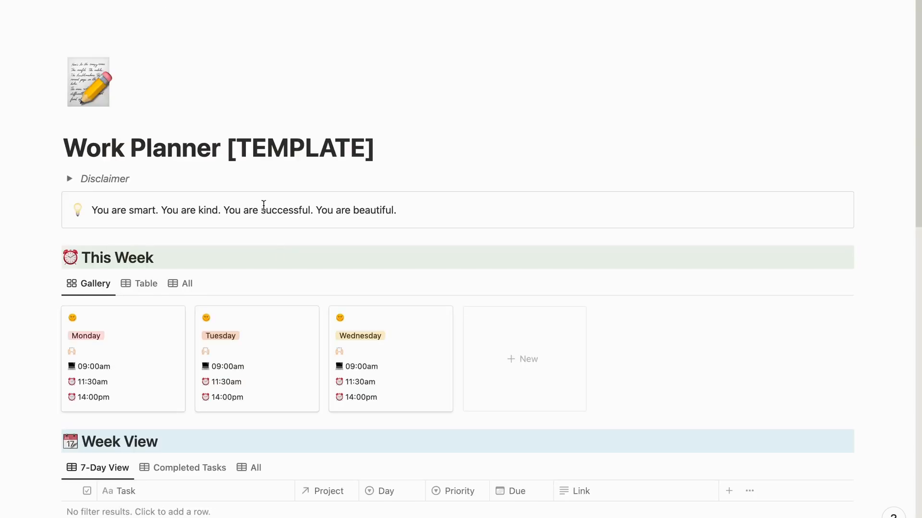
- Add a new project to the planner's ongoing Projects table and name it Project Dinosaur
scroll(280, 253, "down", 8)
scroll(281, 261, "down", 3)
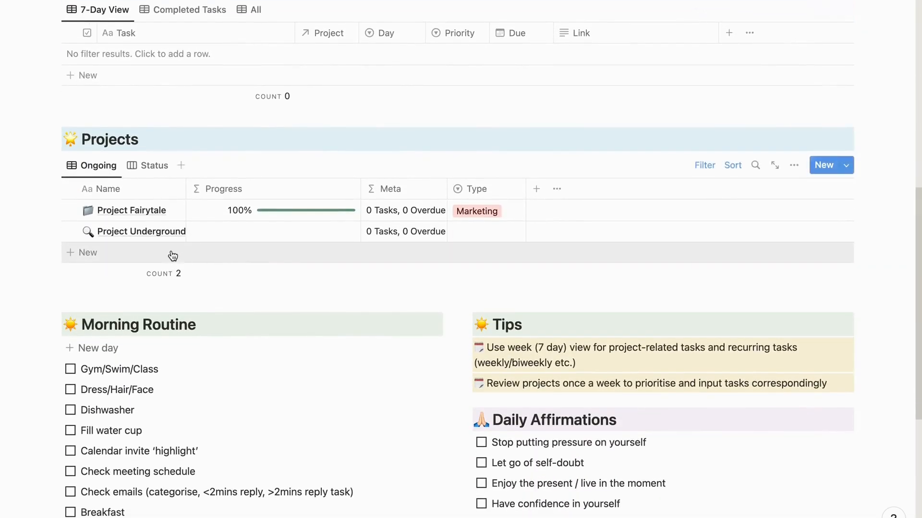
left_click(97, 253)
double_click(129, 256)
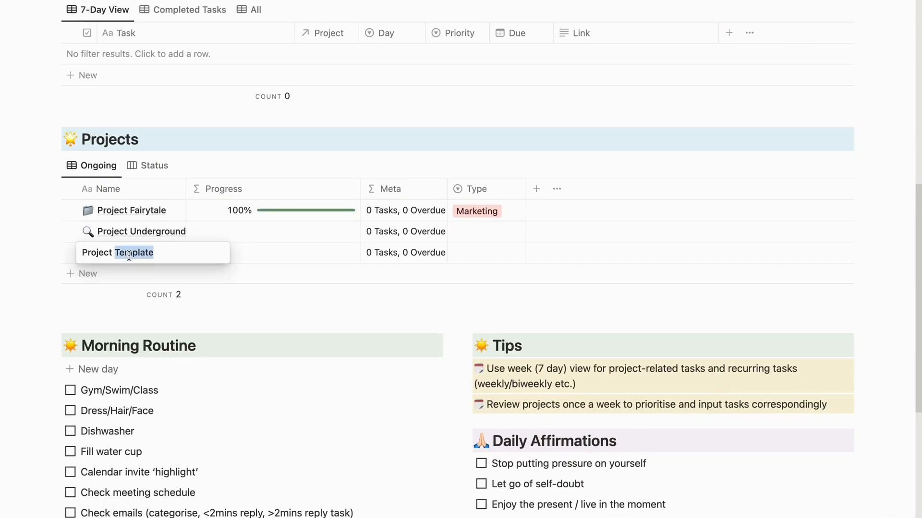
type("Dinosaur")
key("Return")
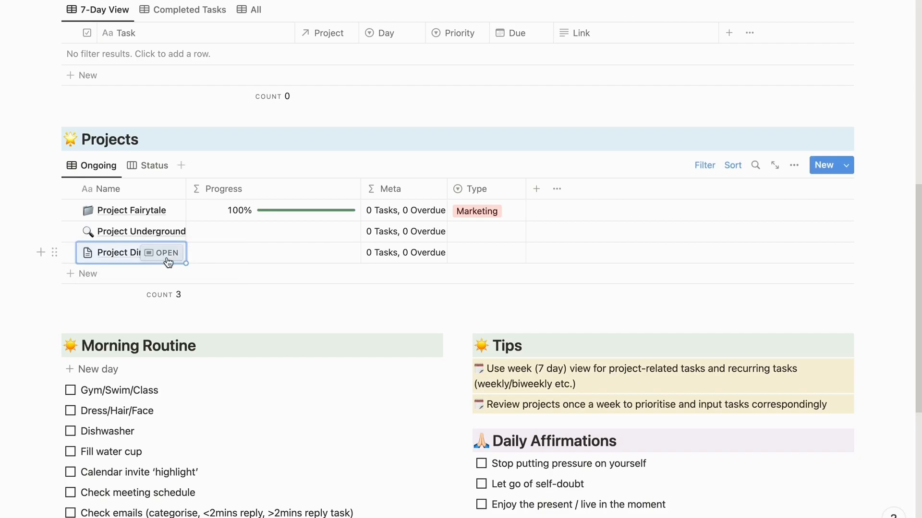
- Open Project Dinosaur, examine its properties, overview, note and task board, and return to the planner page
left_click(175, 253)
scroll(369, 279, "down", 6)
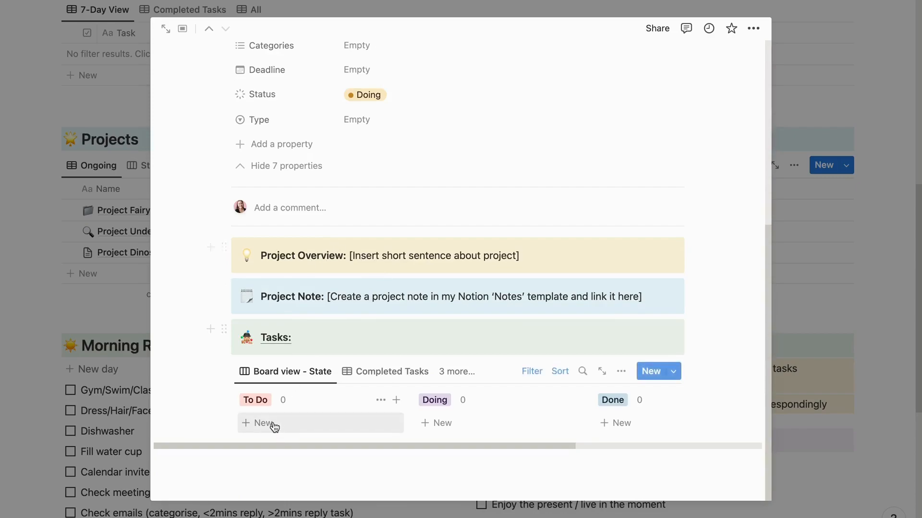
scroll(308, 405, "up", 6)
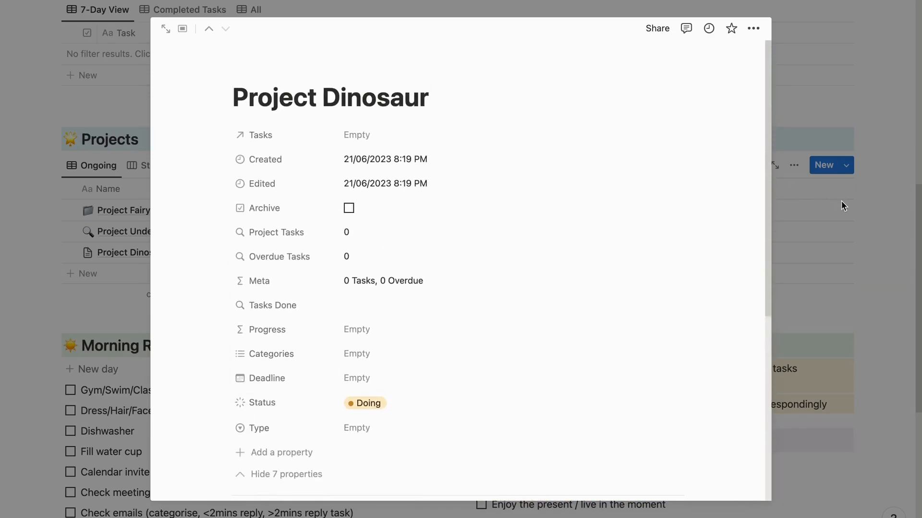
left_click(870, 198)
- Add the line "Message Grace Writes on our social media if you have any questions!!" below The Vault
scroll(835, 242, "down", 7)
left_click(483, 433)
key("Return")
type("M")
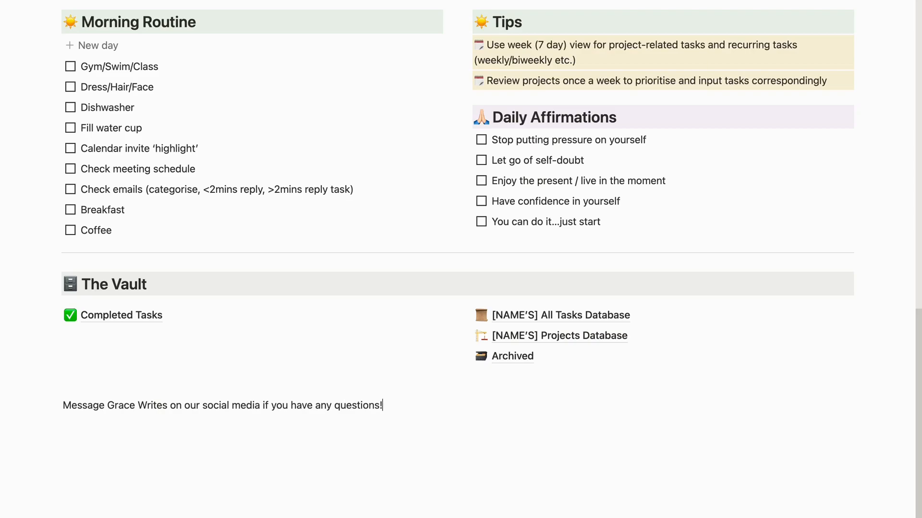
- Add the creator's website address followed by ":)" on a new line below the social media message
key("Return")
type("www.gracepountney.")
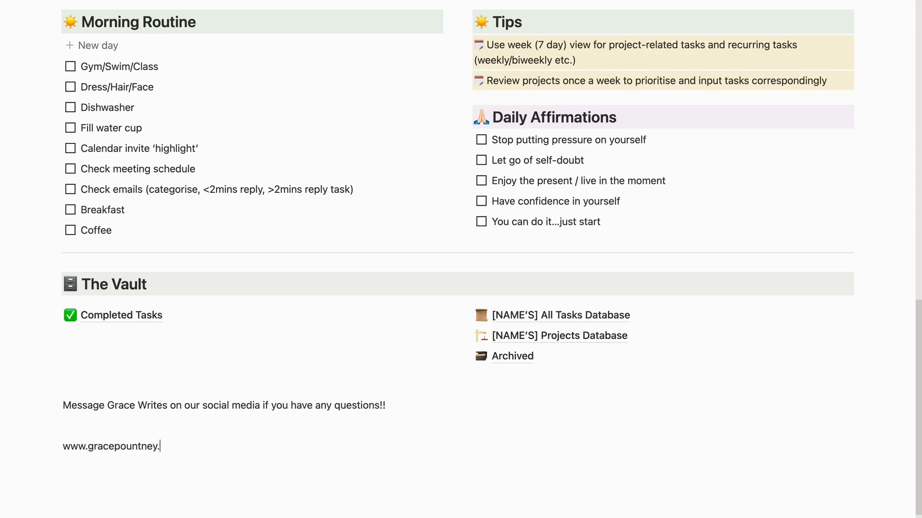
type(" :)")
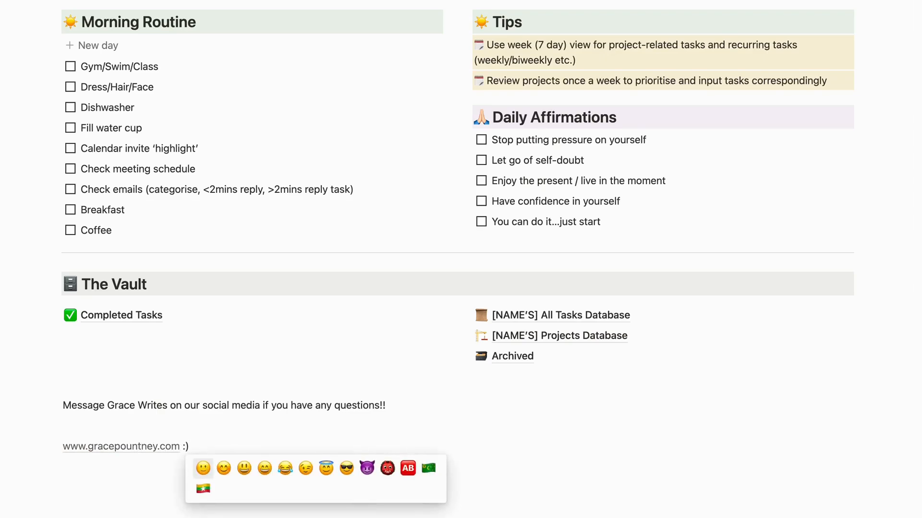